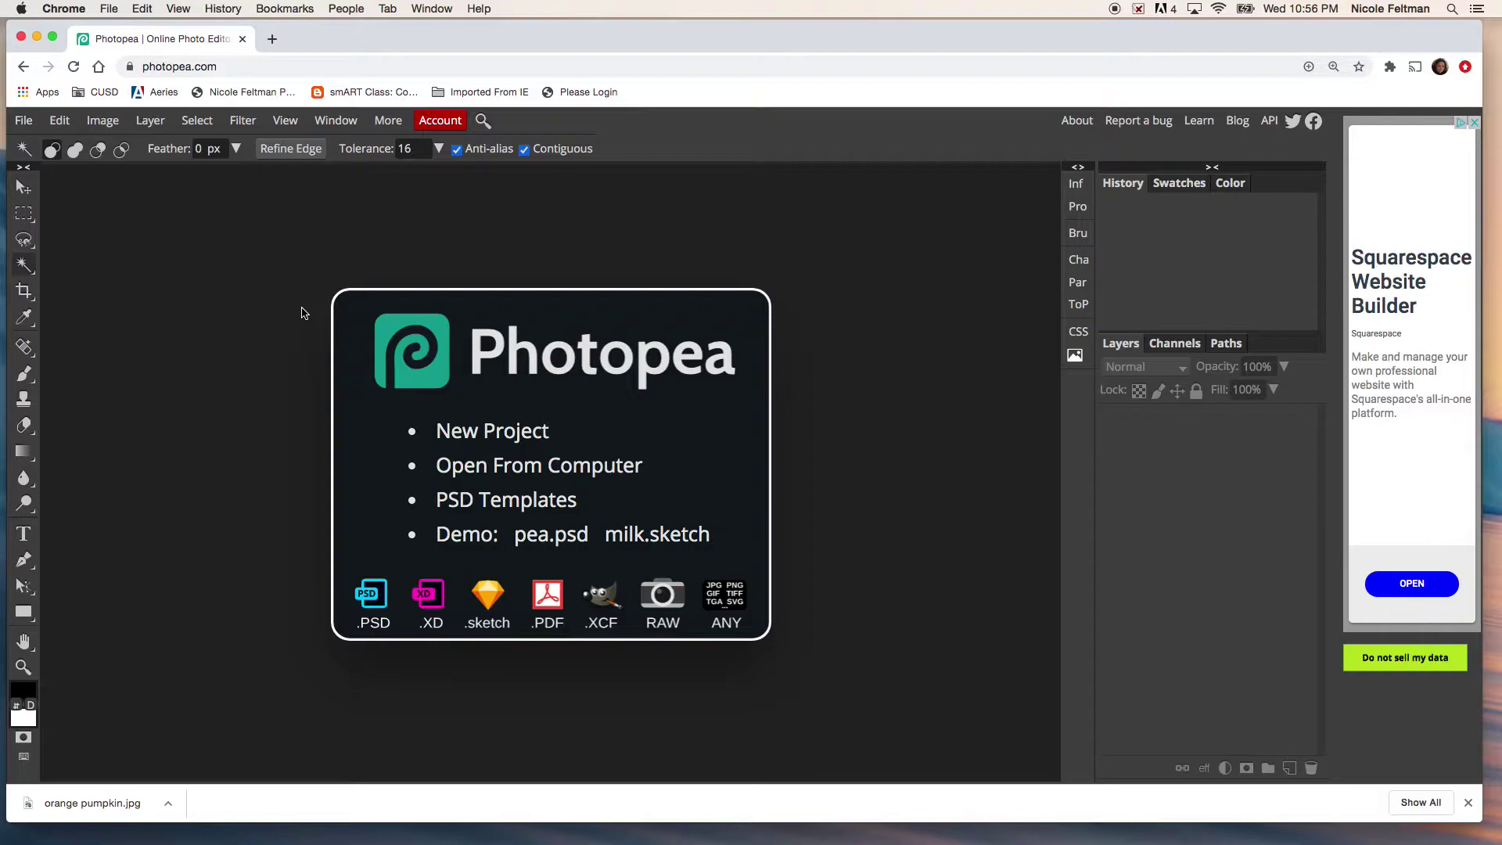
Open the file ghost.psd from the Desktop folder.
click(28, 122)
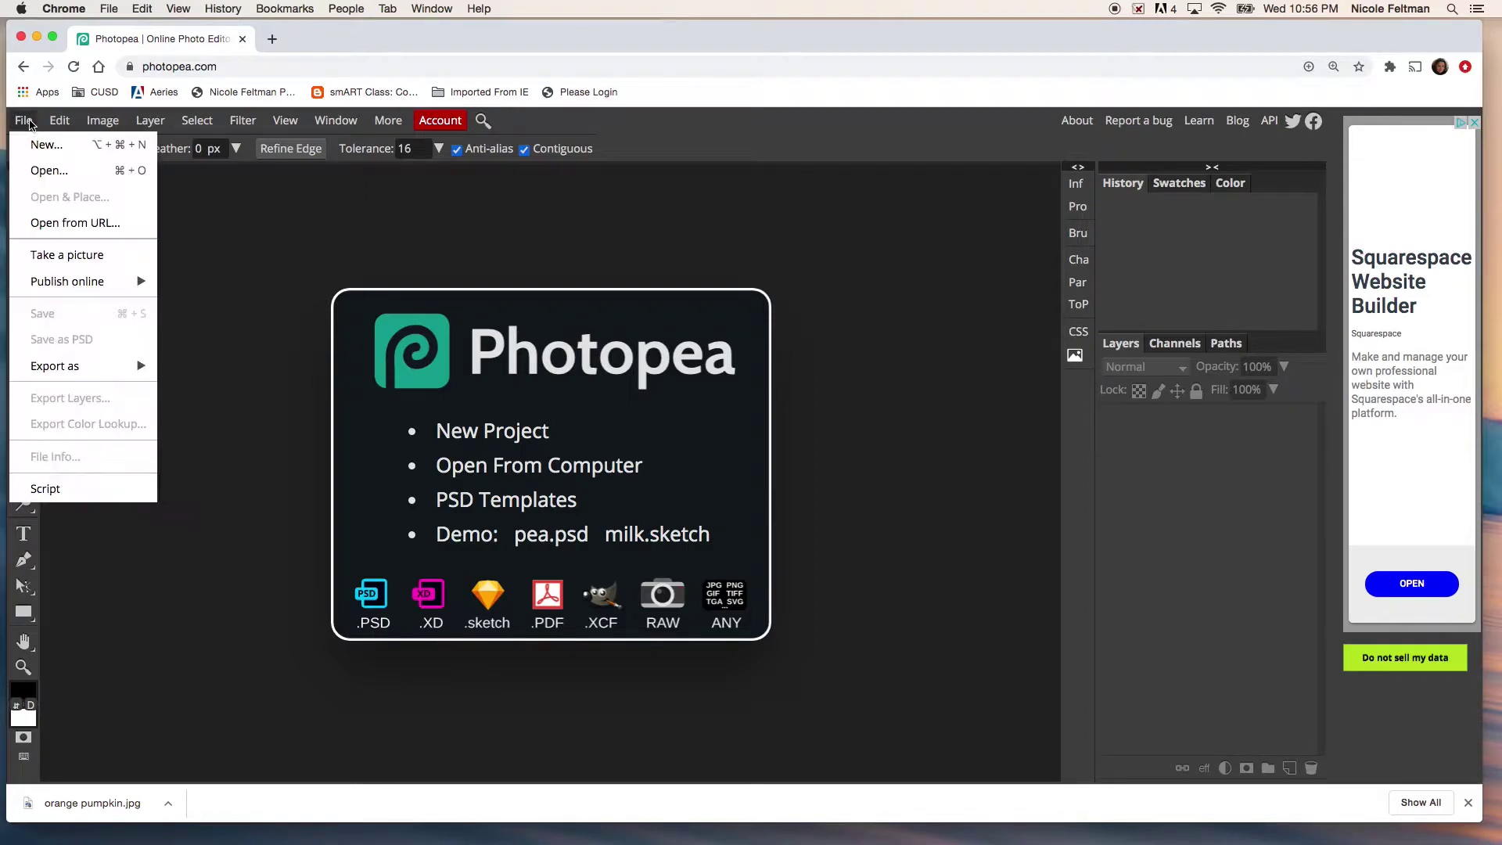
click(53, 173)
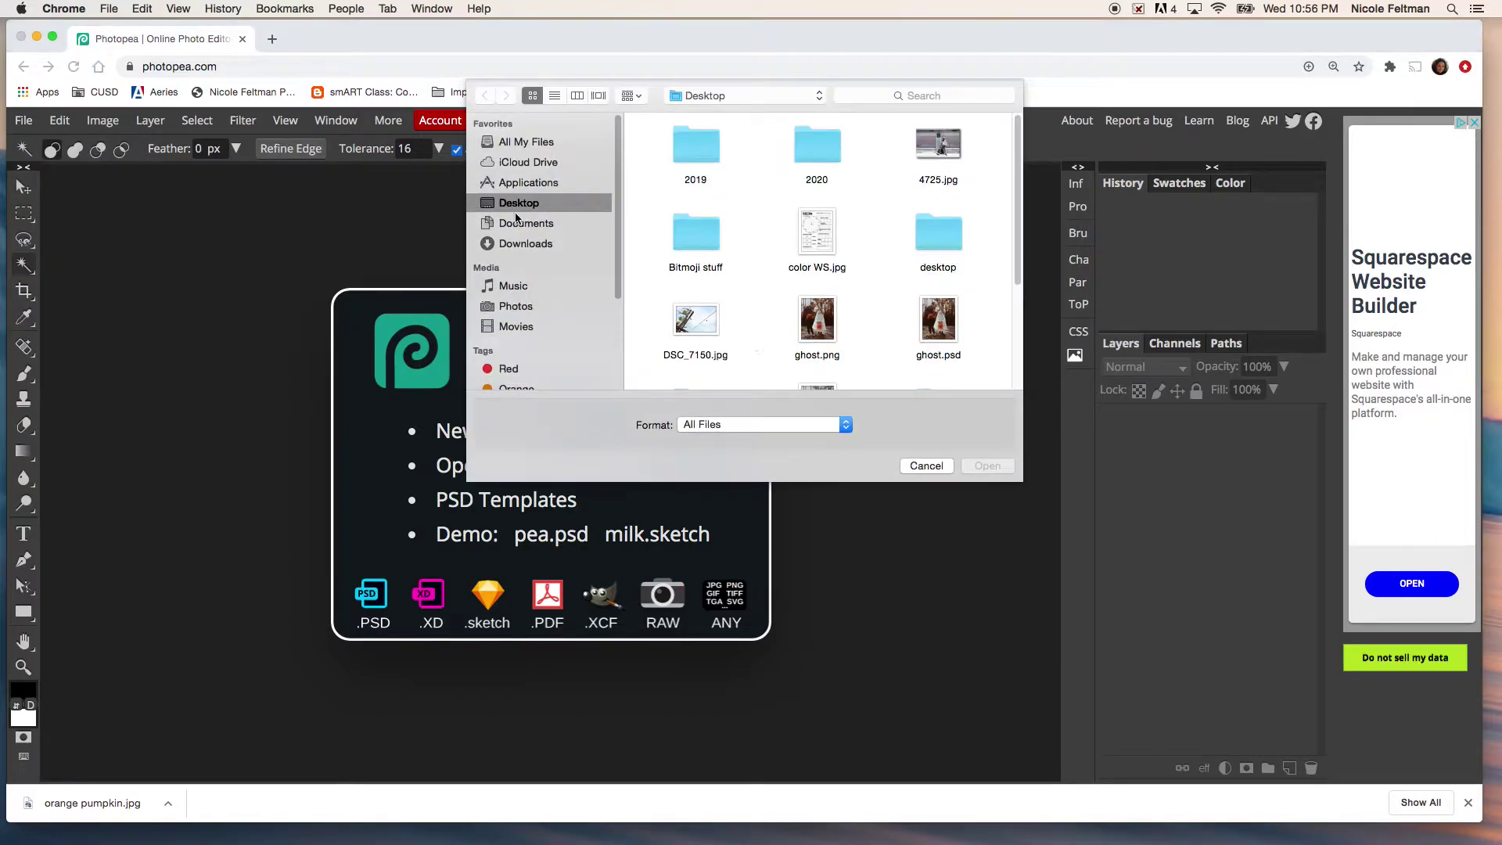
click(939, 315)
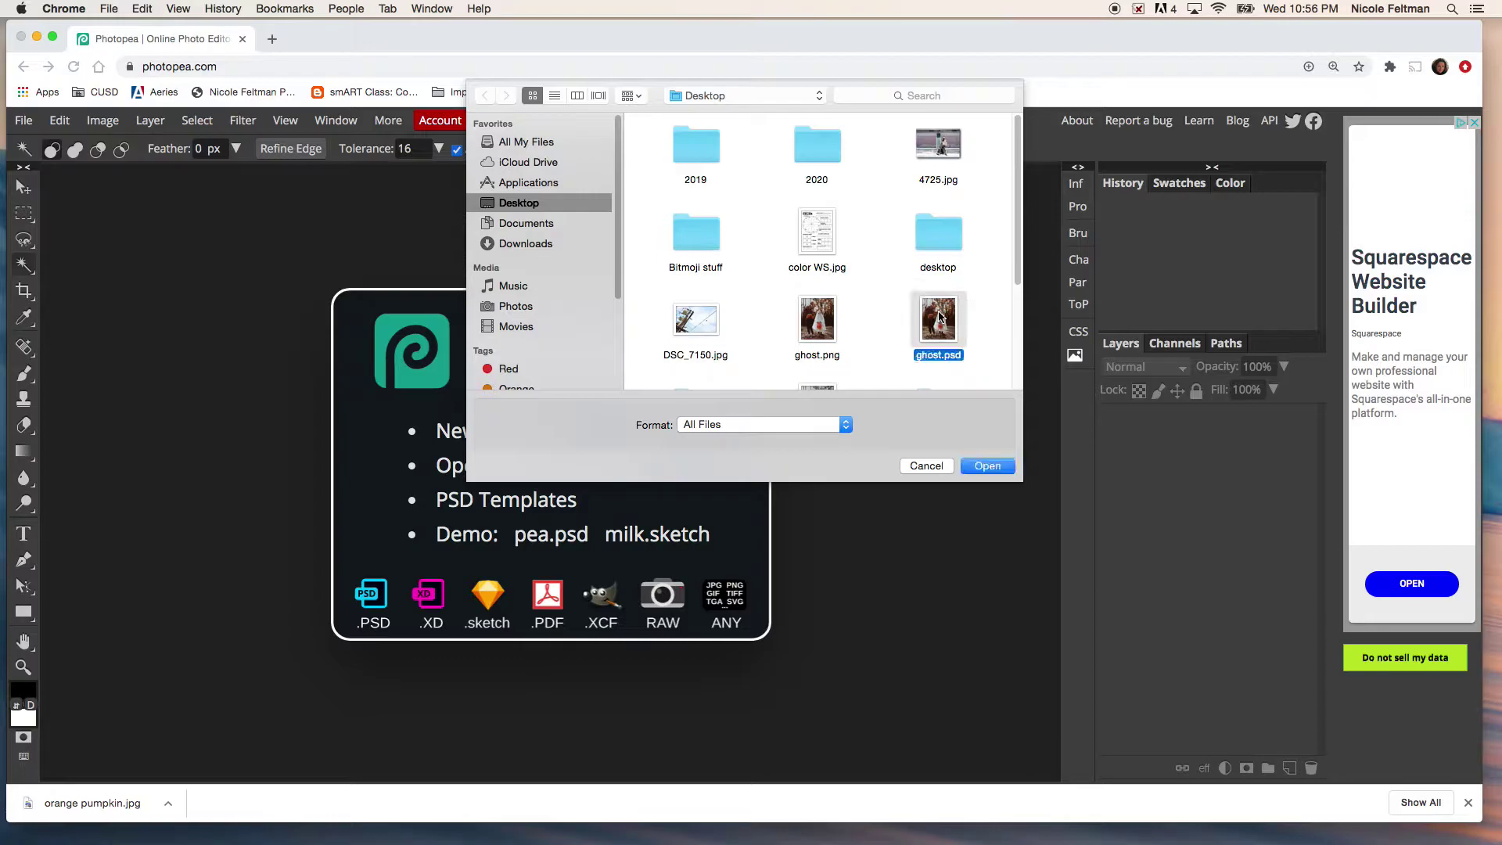
click(993, 467)
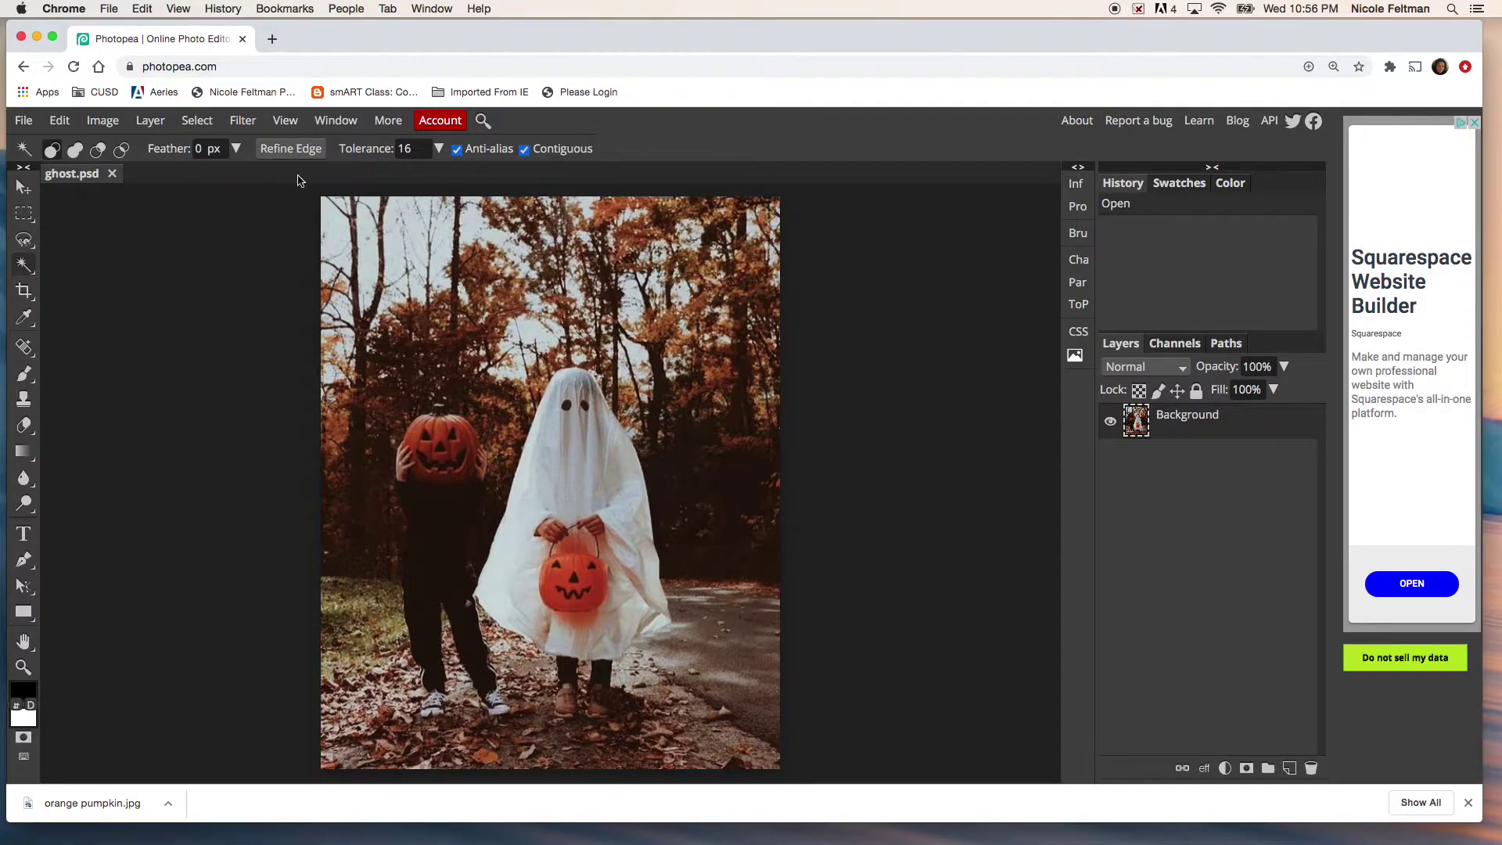
Duplicate the Background layer and rename the copy "b&w".
click(146, 124)
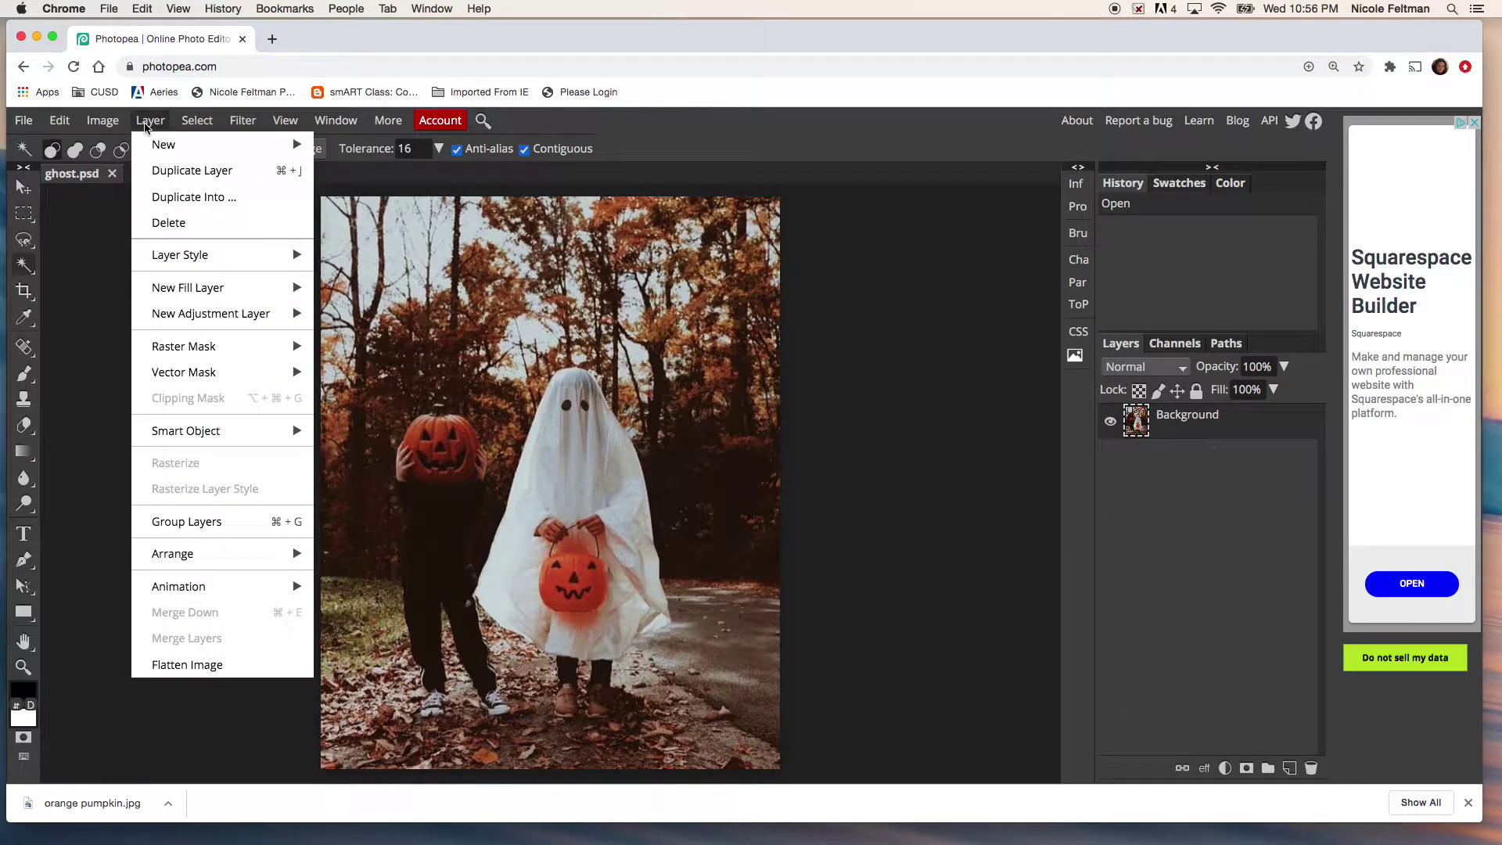
click(152, 172)
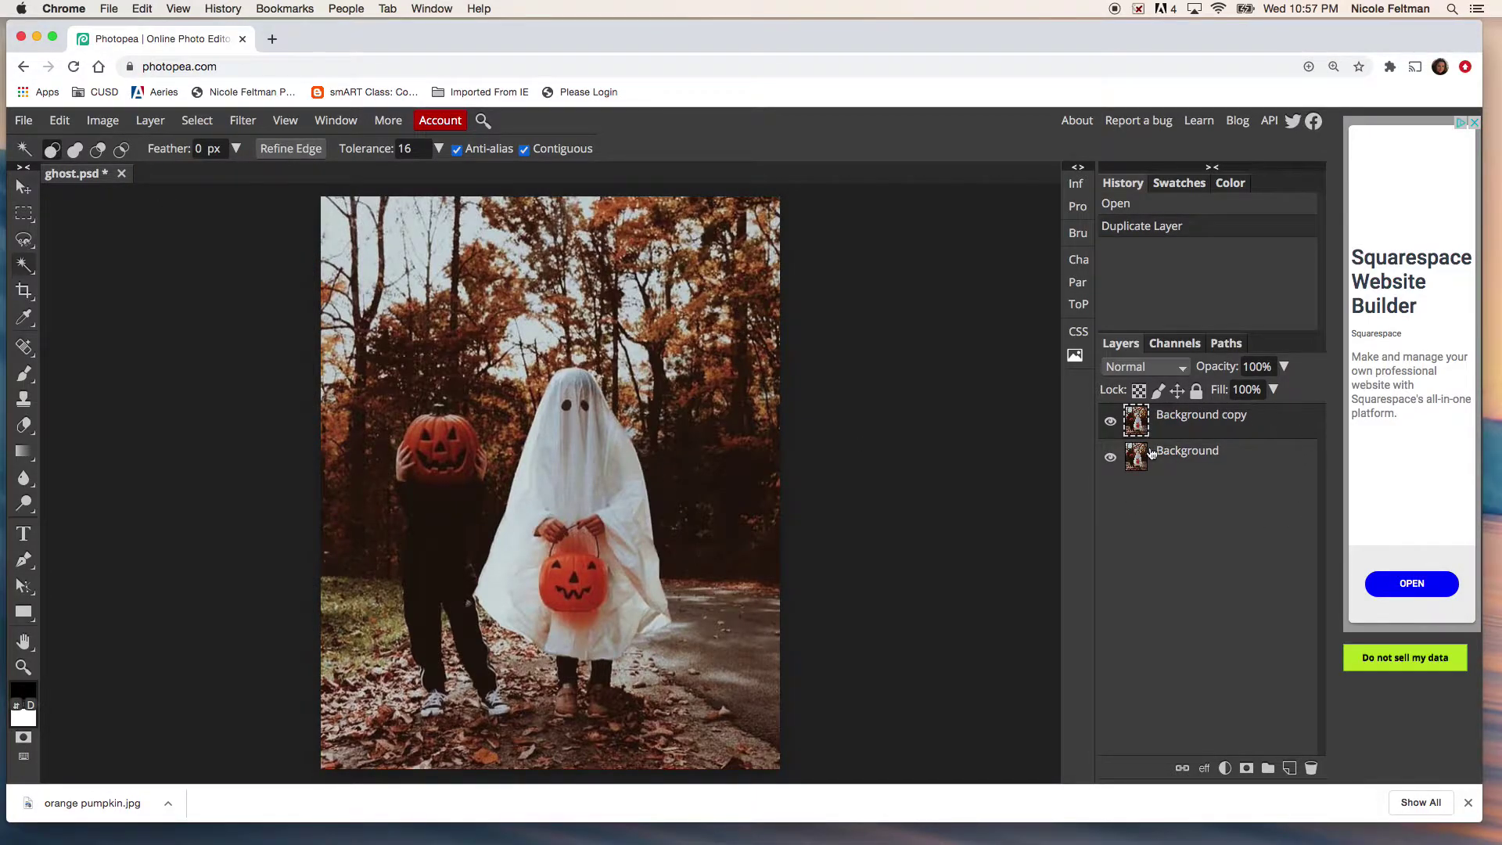
double_click(1190, 416)
text(b&w)
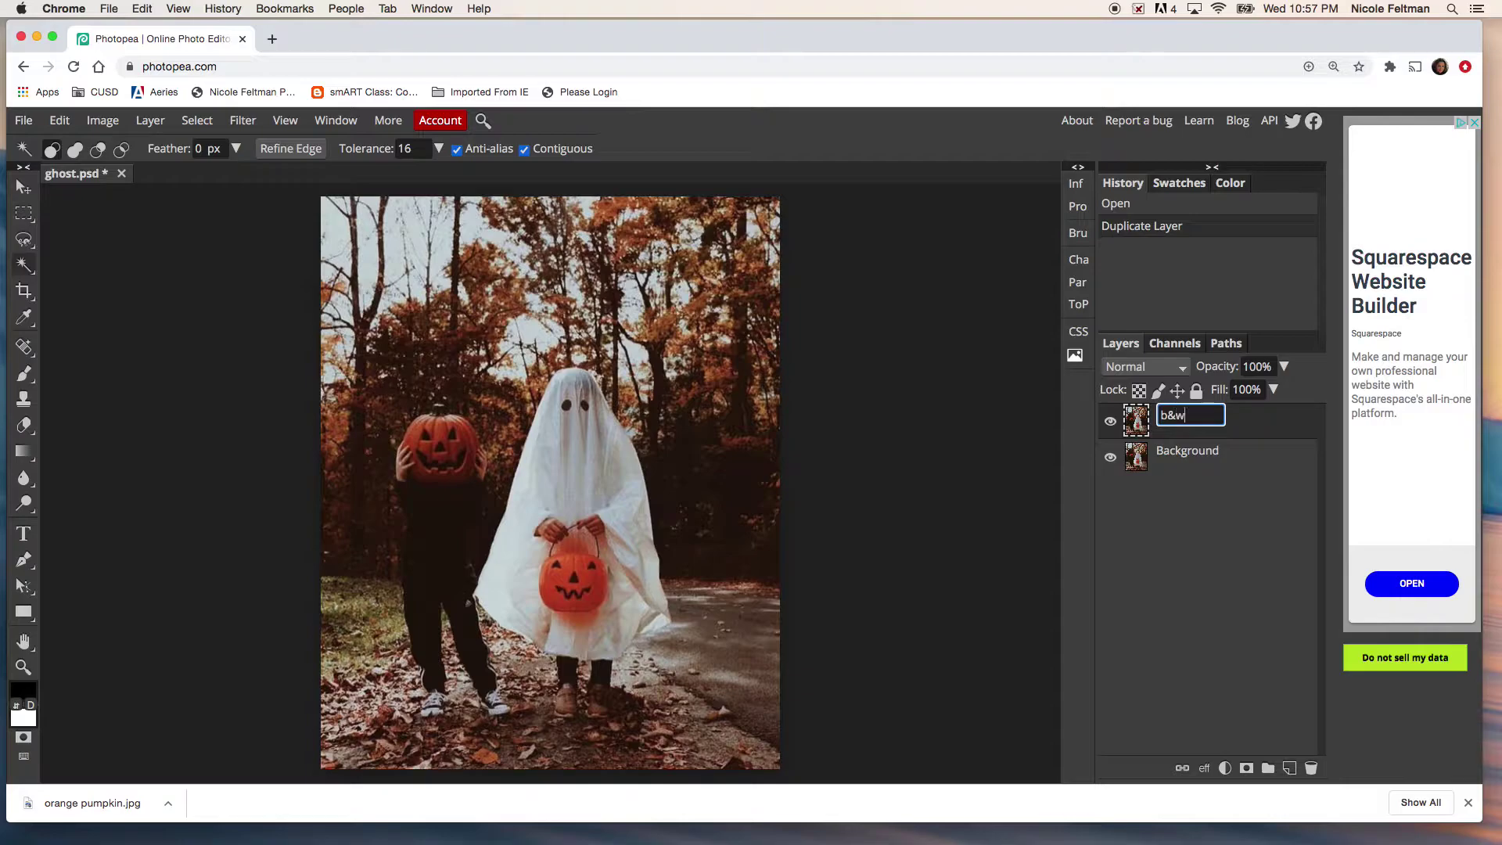
key(Return)
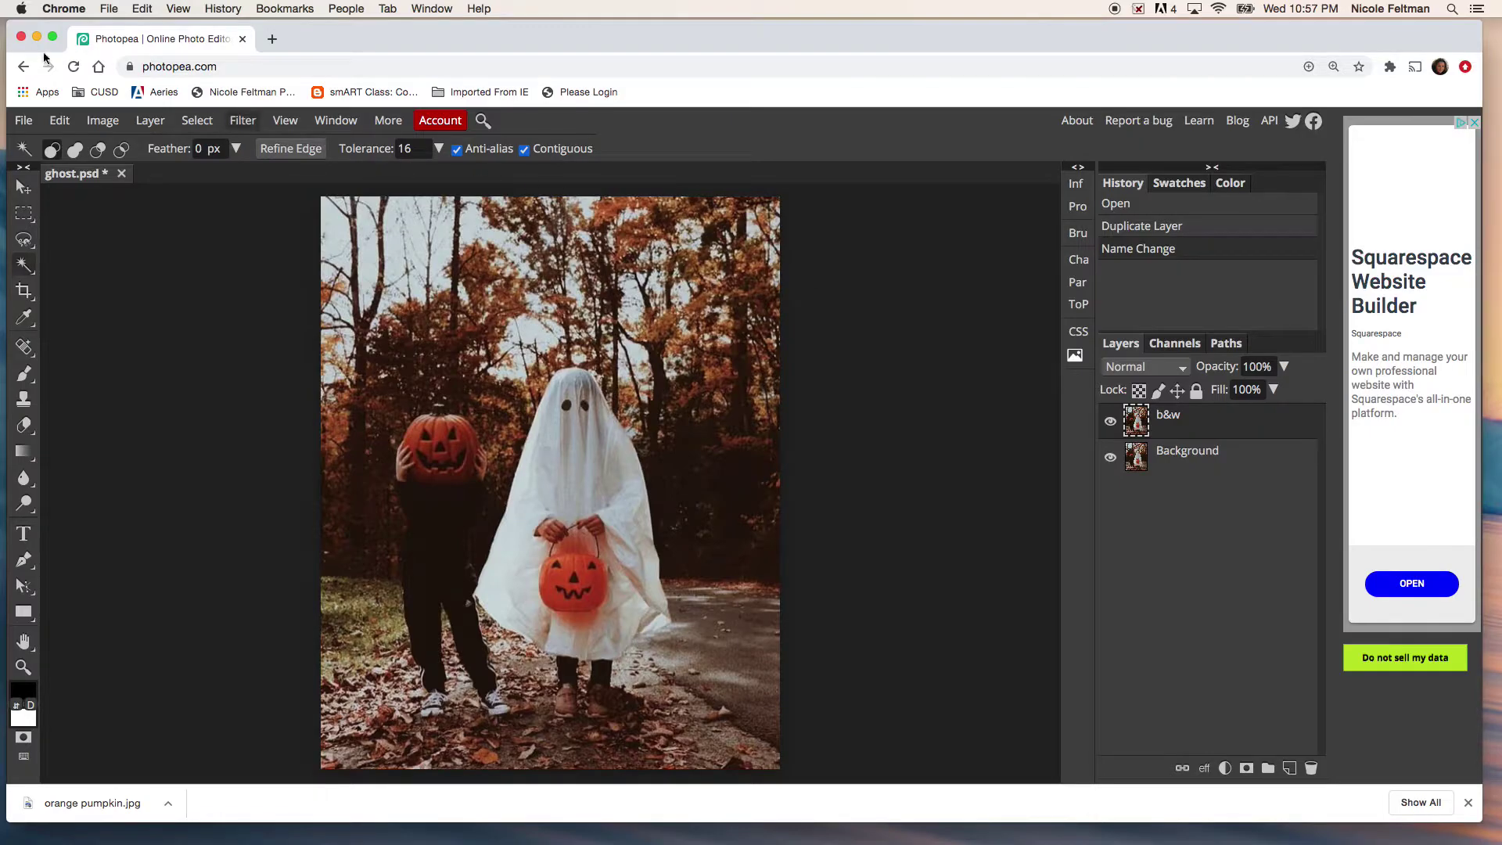
Apply a Black & White adjustment to the b&w layer with Red 80, Yellow 140, Green 183 and Cyan 75, and compare it with the original.
click(106, 122)
mouse_move(151, 147)
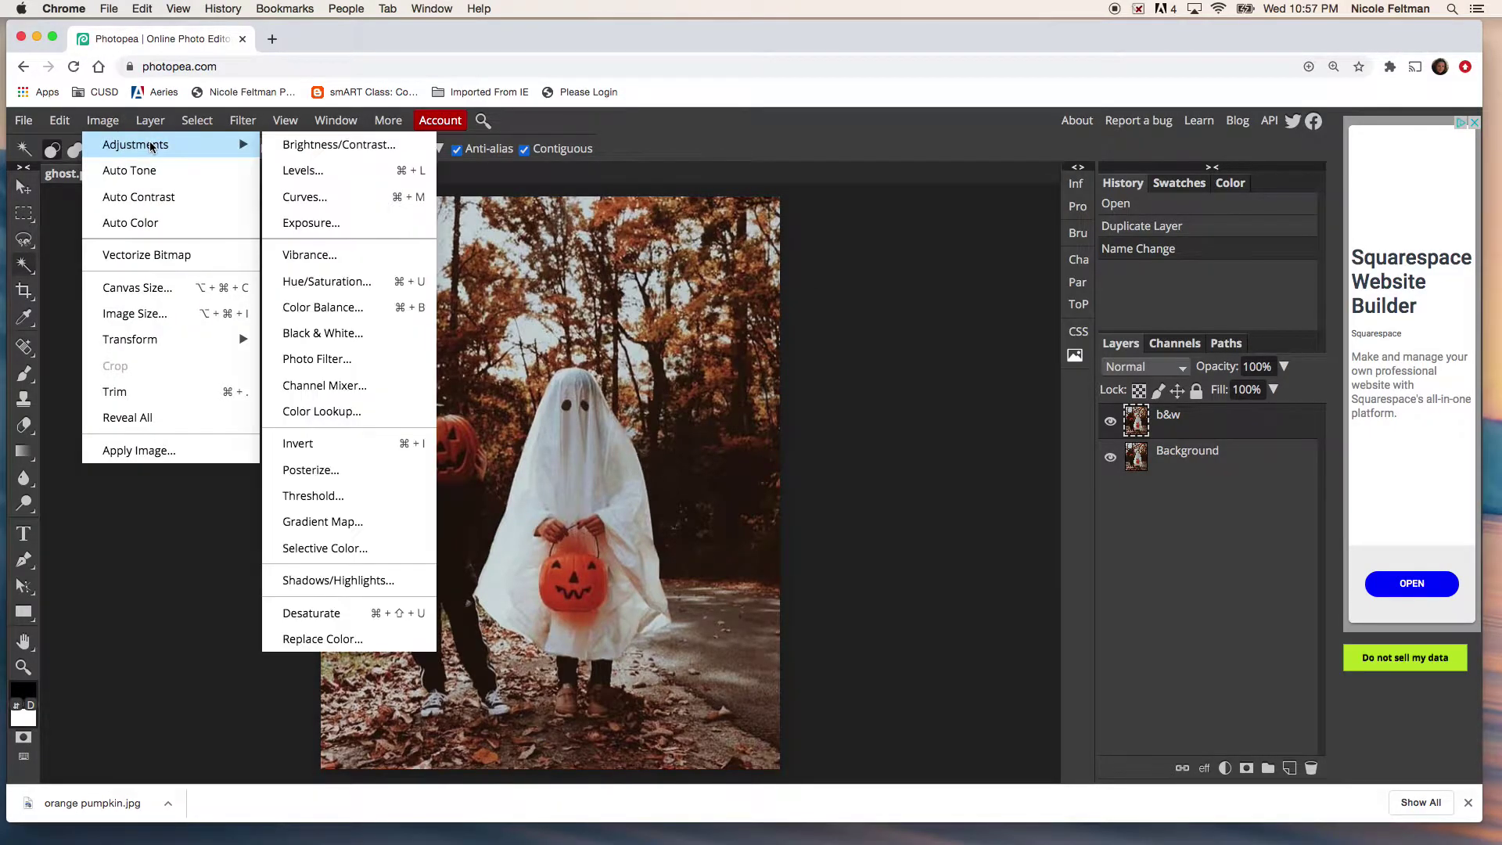
click(359, 334)
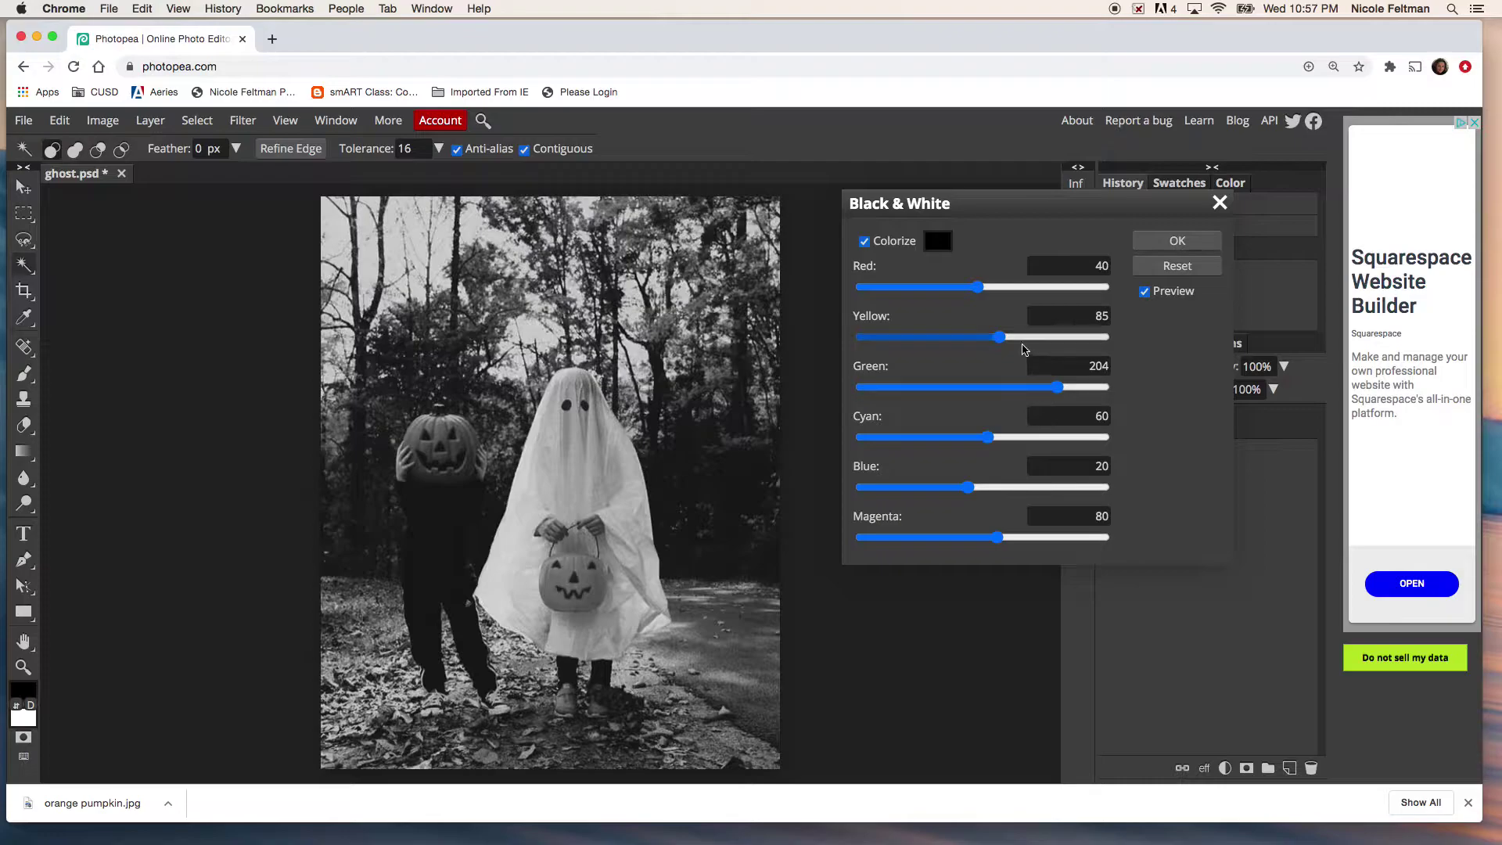
drag(1005, 335, 1028, 334)
drag(978, 287, 997, 288)
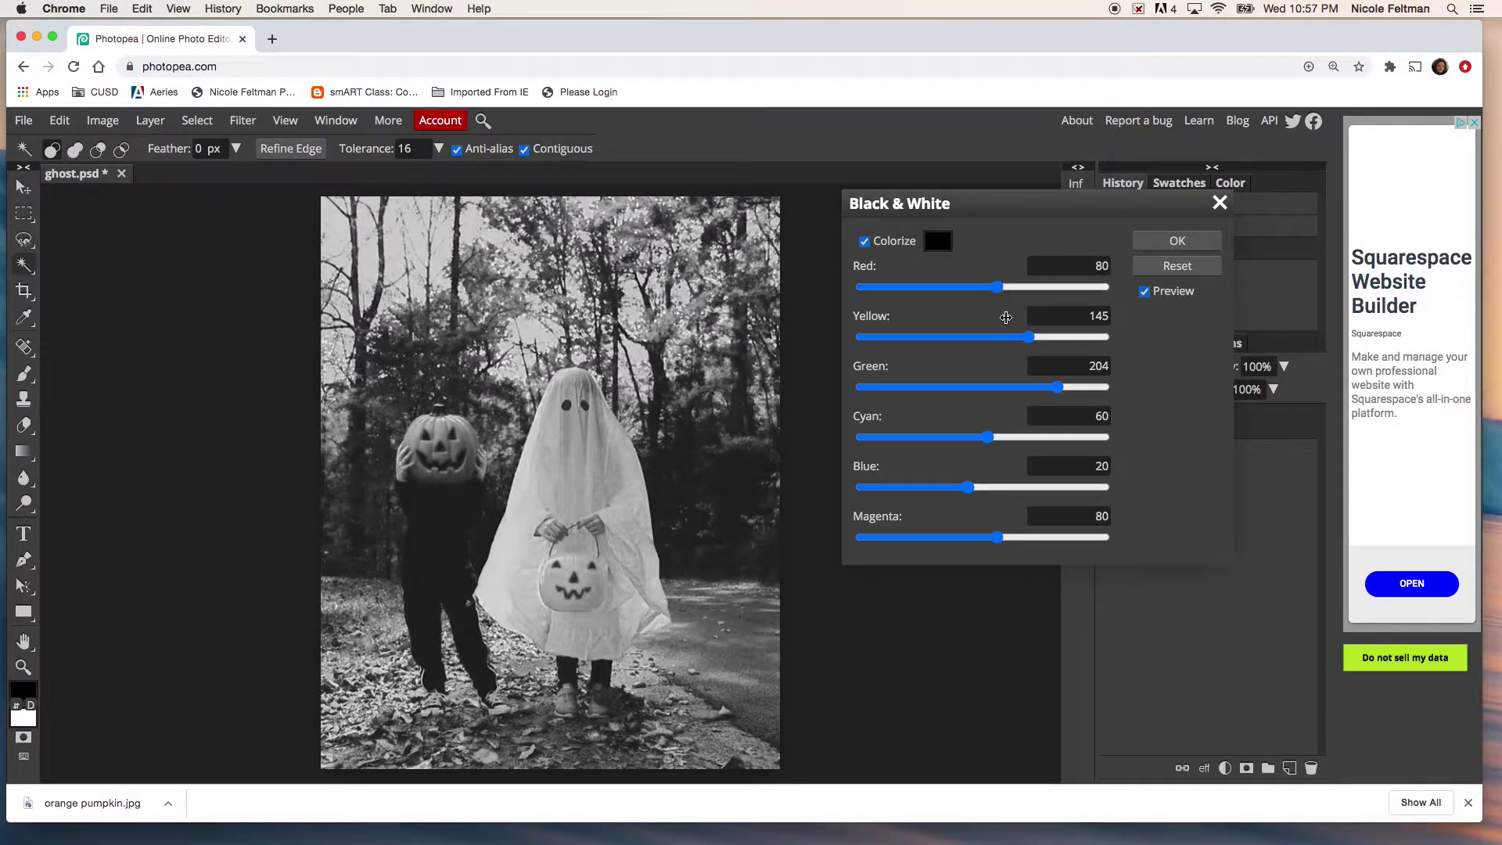
drag(1029, 336, 1026, 336)
drag(988, 437, 996, 438)
drag(1057, 386, 1046, 386)
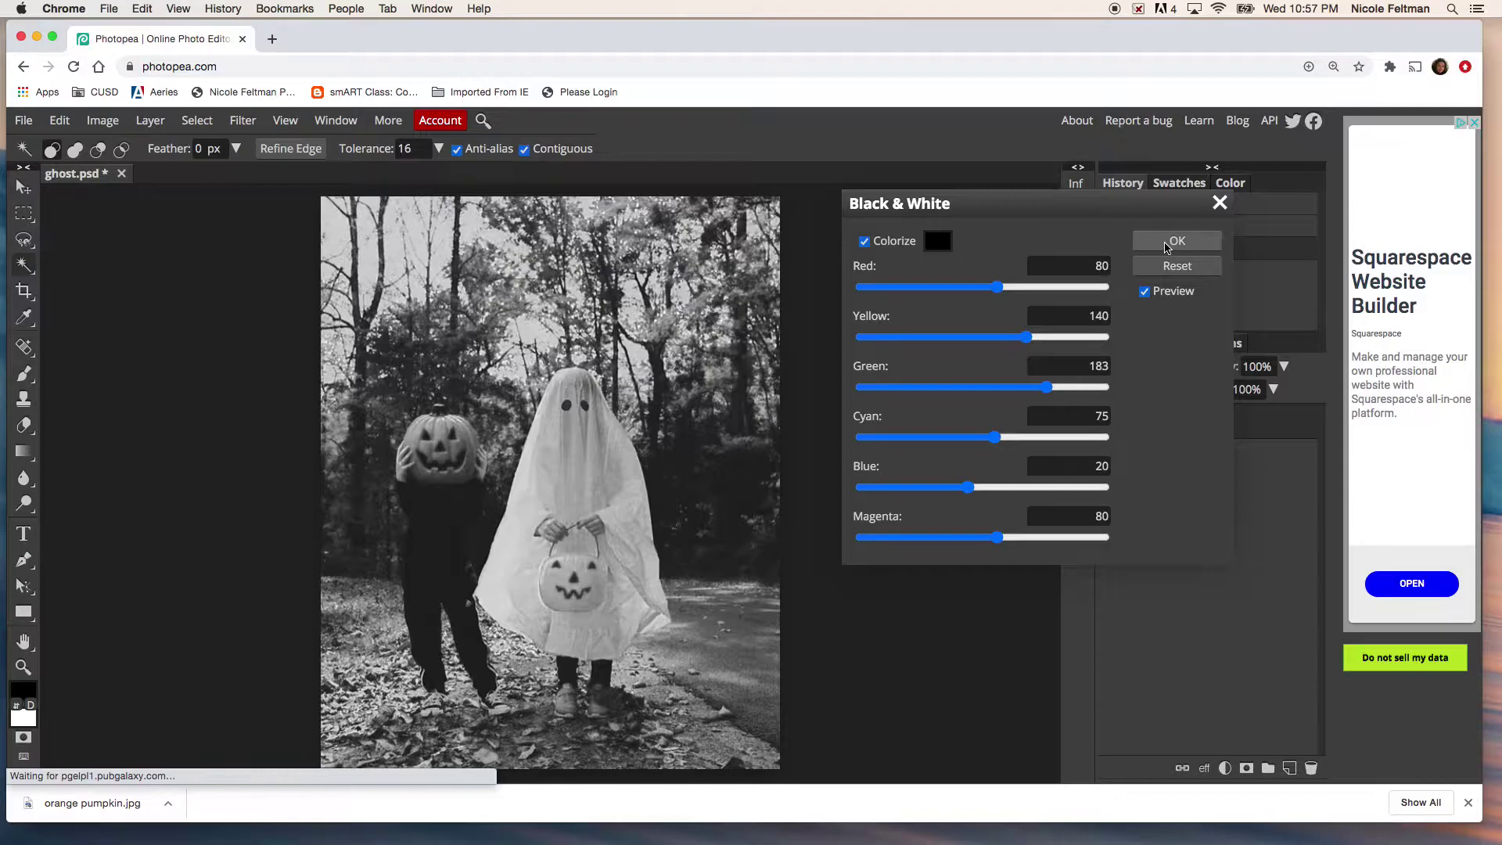
click(1163, 246)
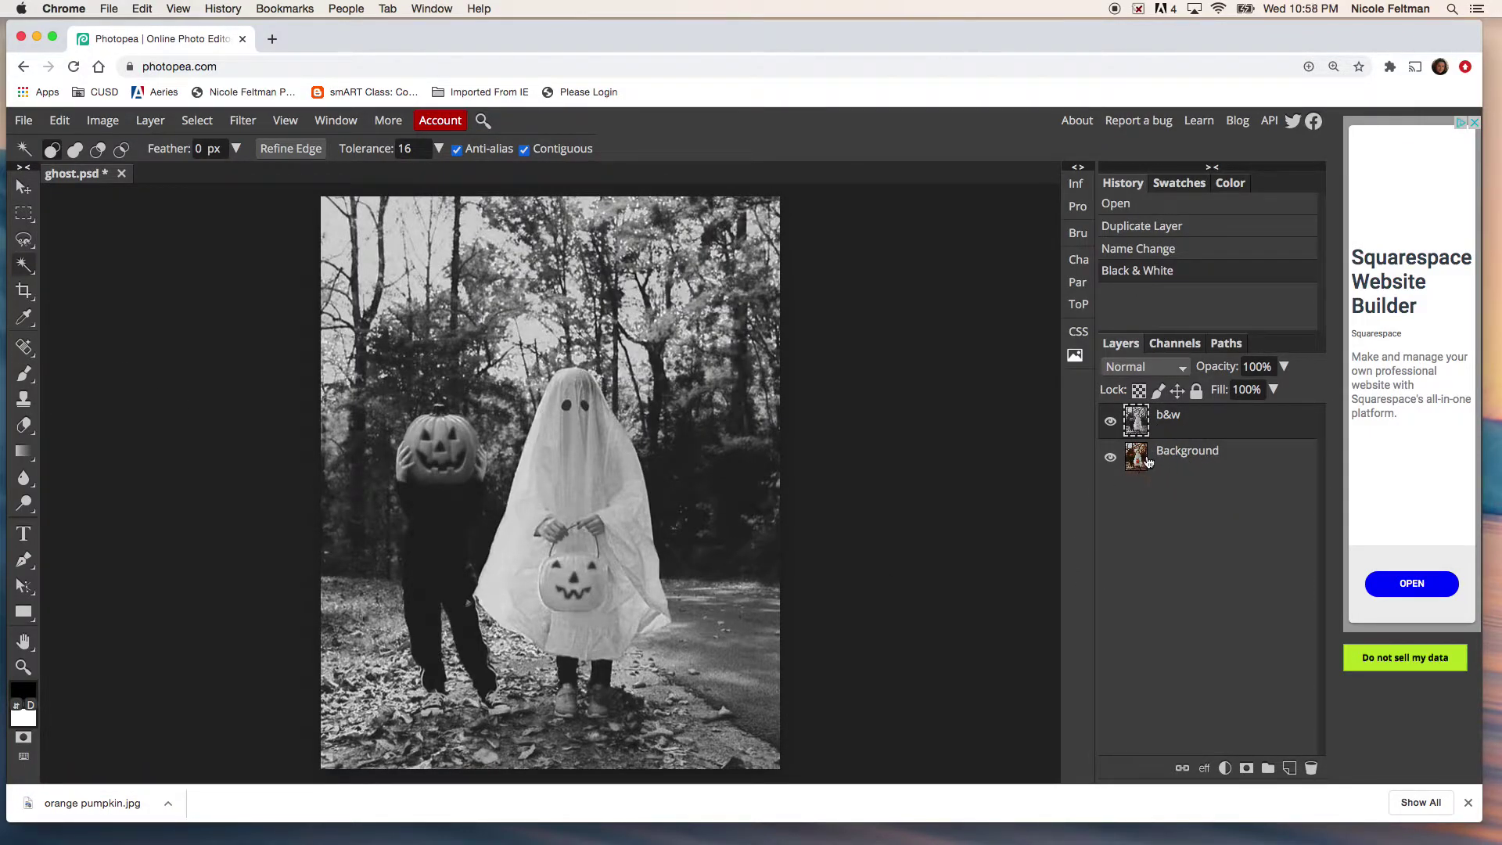
click(1111, 422)
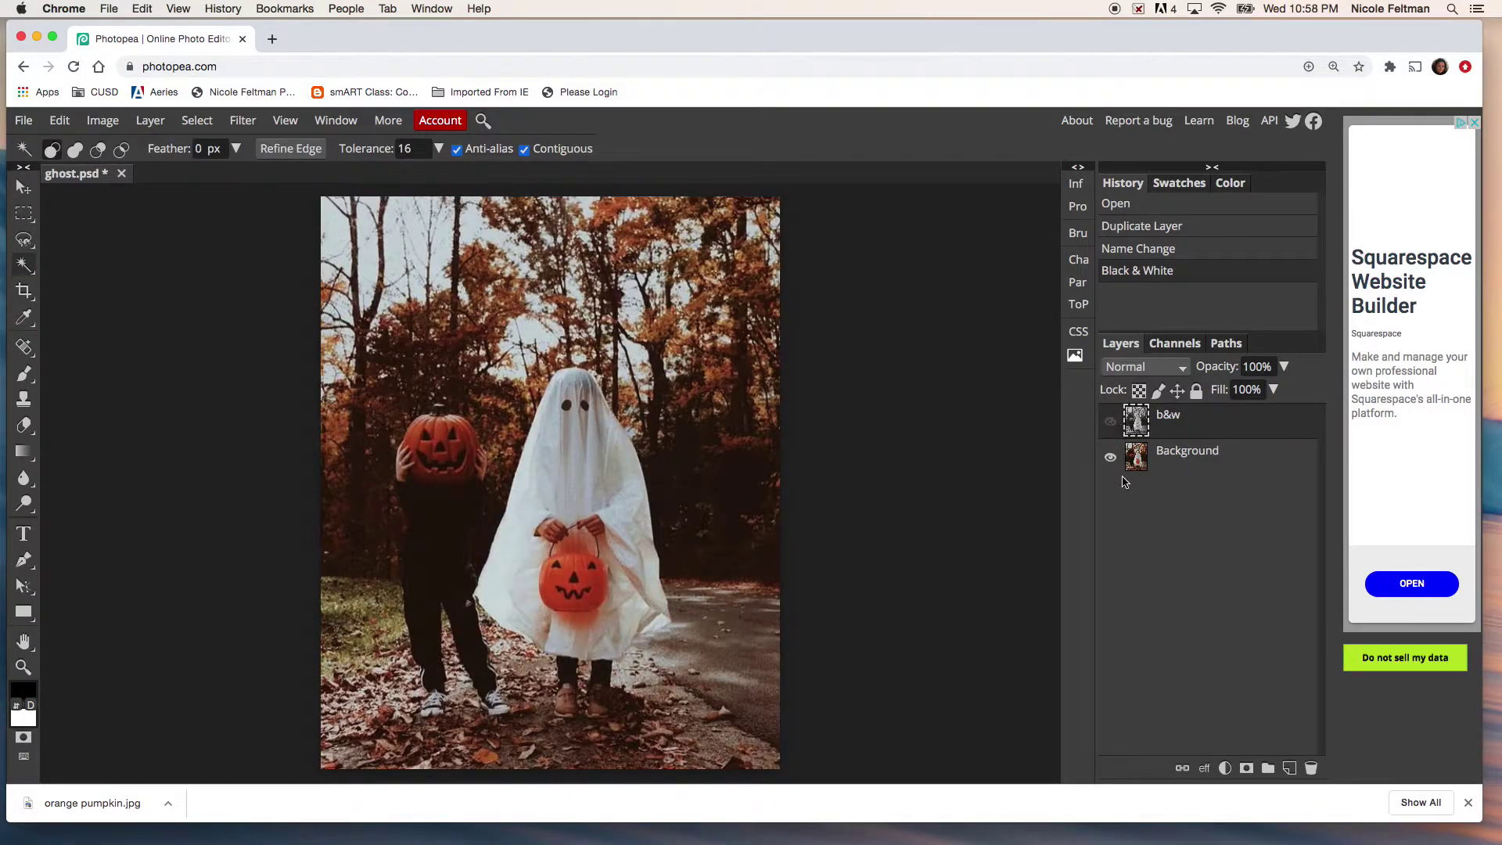
click(1111, 423)
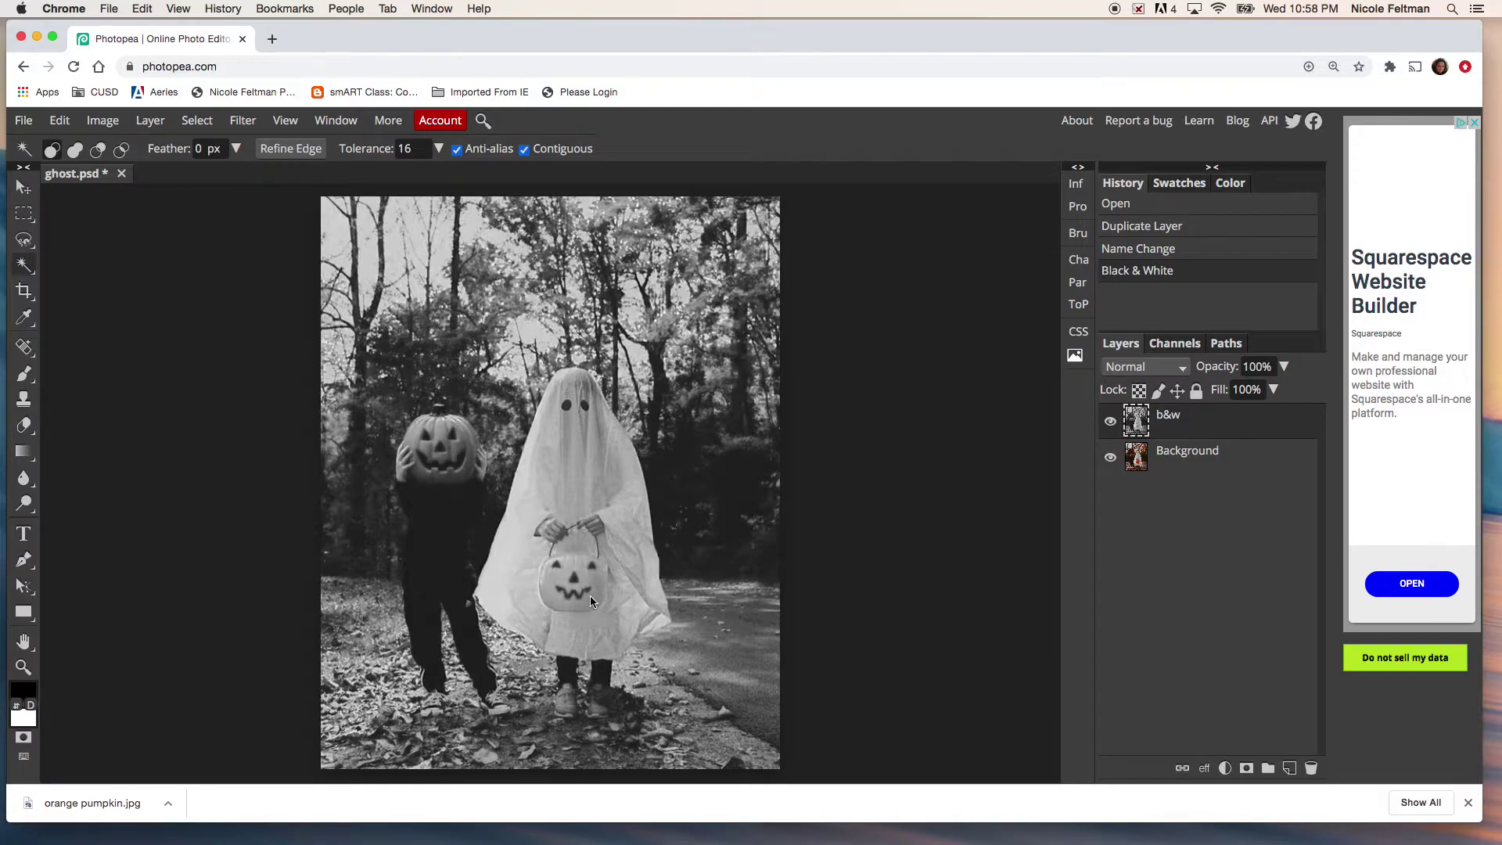
Trace the upper edge of the ghost's pumpkin bucket with the Magnetic Lasso, from its left side across to the upper right.
scroll(590, 595, up, 10)
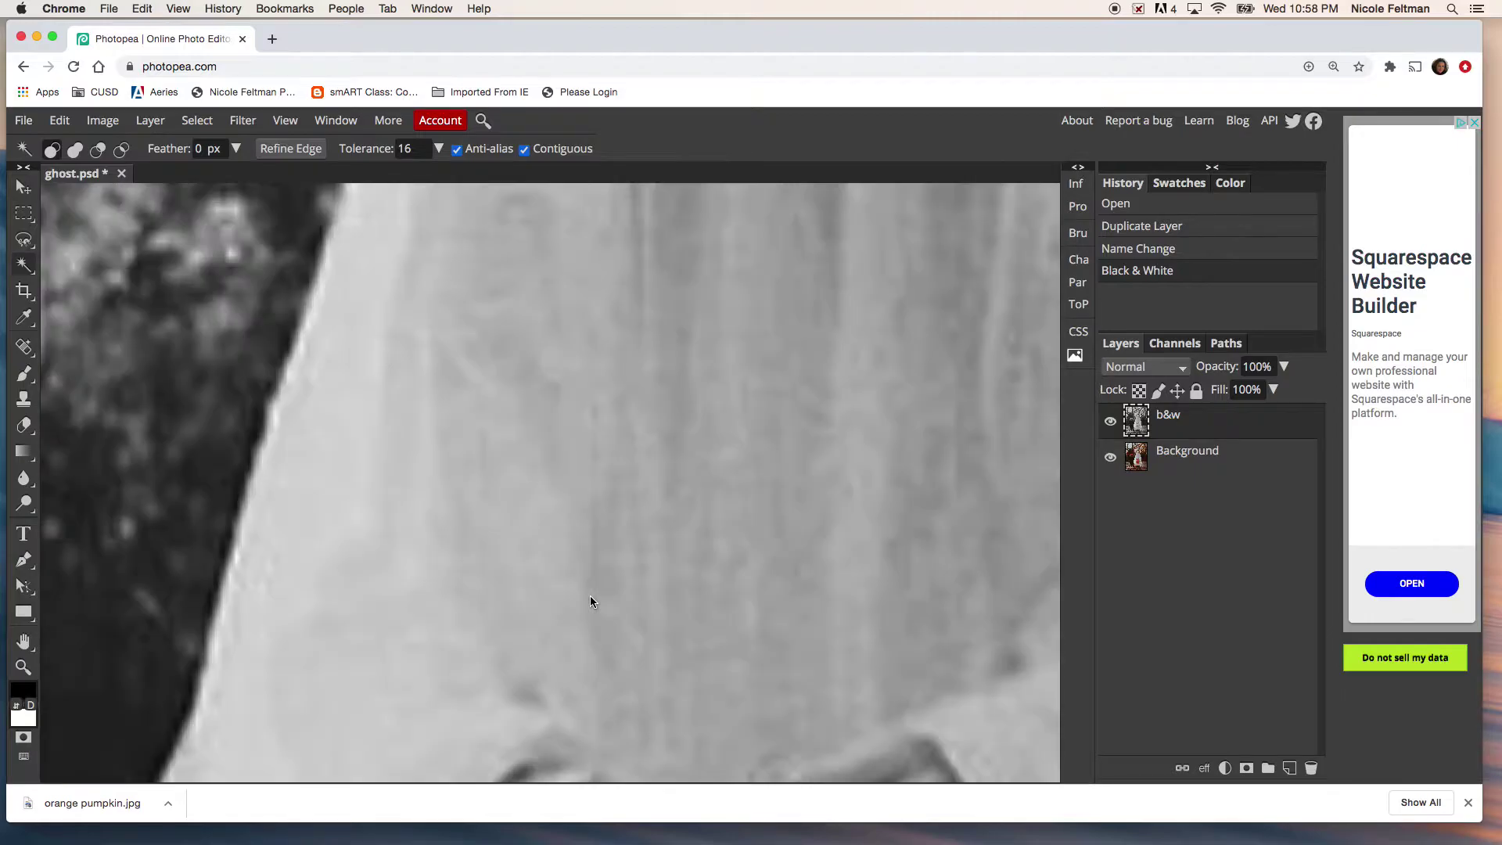
scroll(587, 595, down, 10)
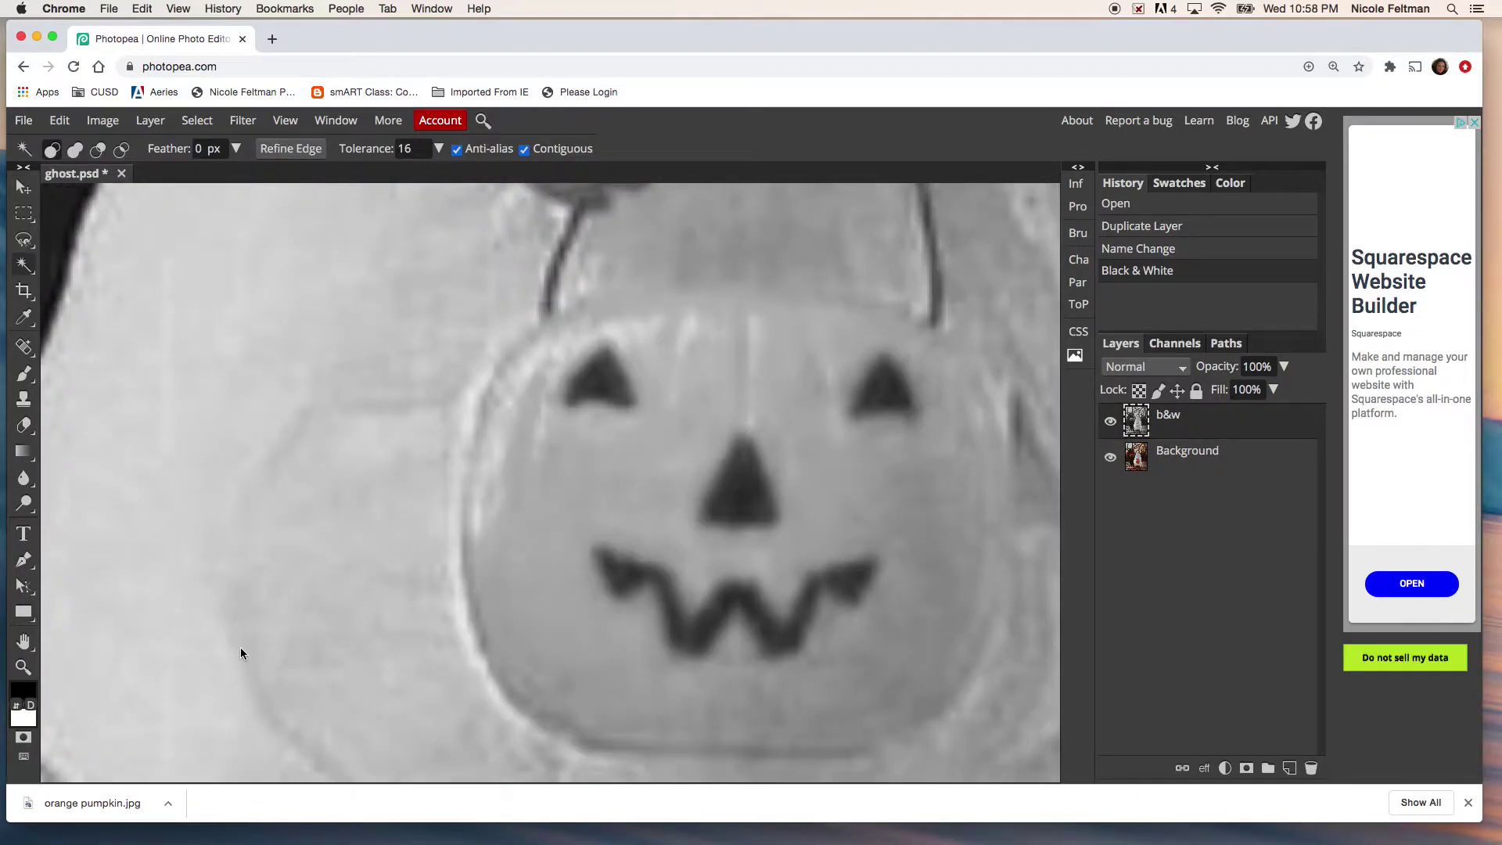
scroll(241, 646, up, 2)
scroll(241, 646, down, 3)
scroll(237, 638, up, 2)
scroll(237, 638, right, 3)
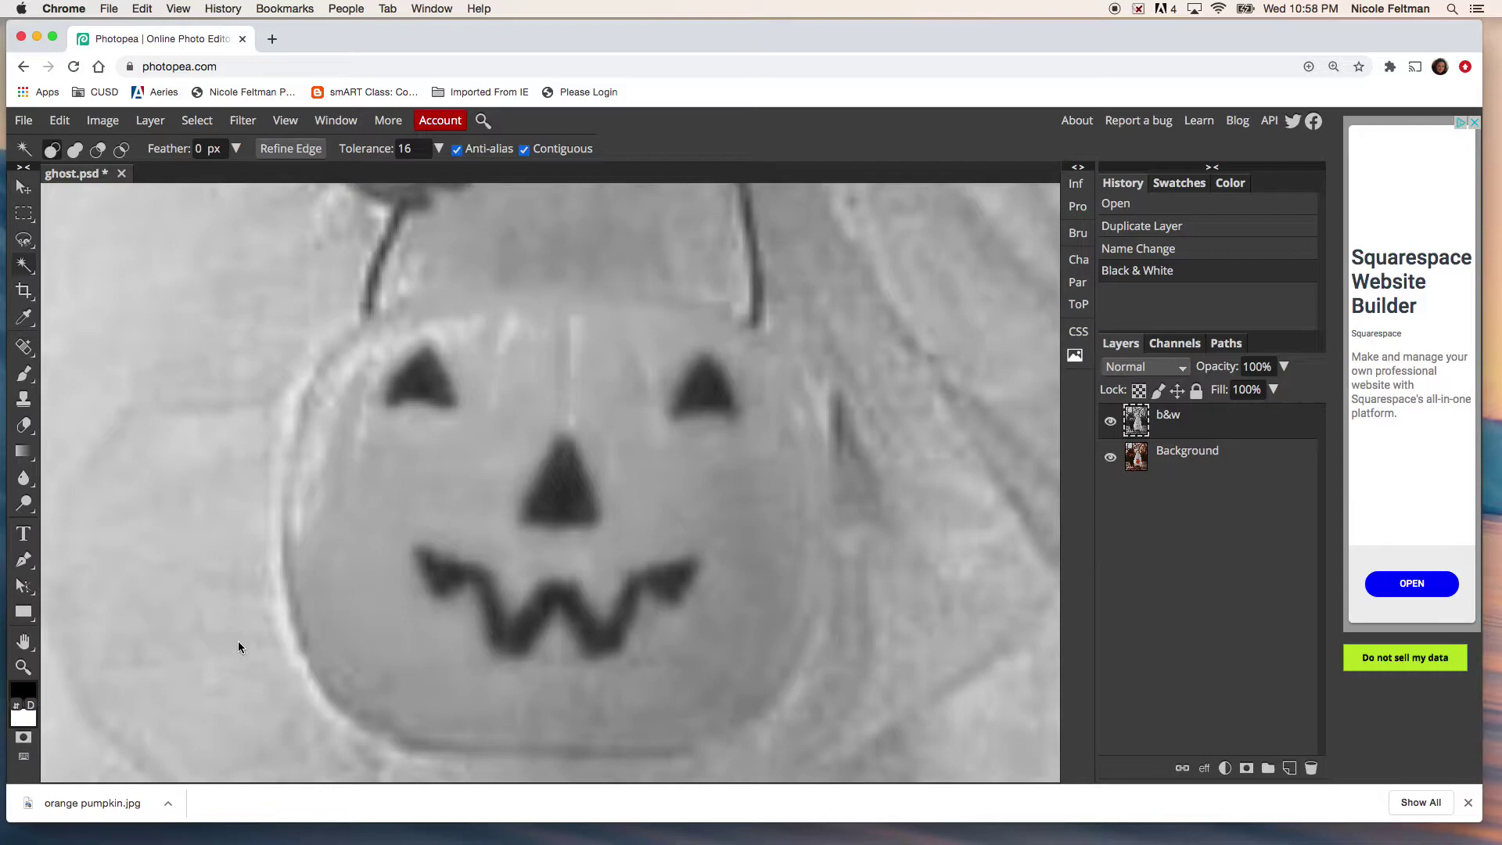
scroll(523, 665, down, 2)
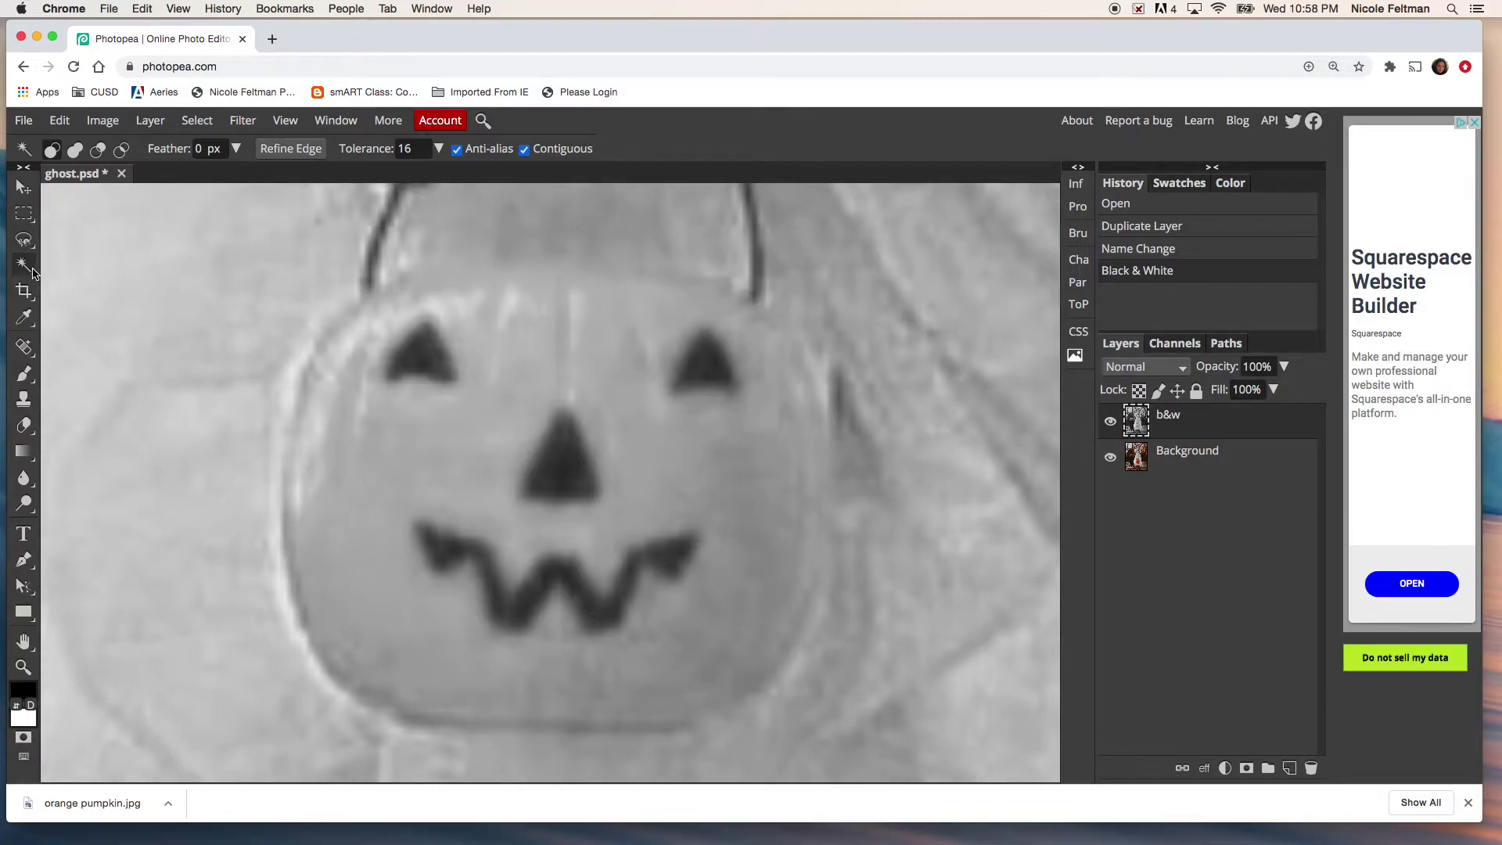
click(26, 238)
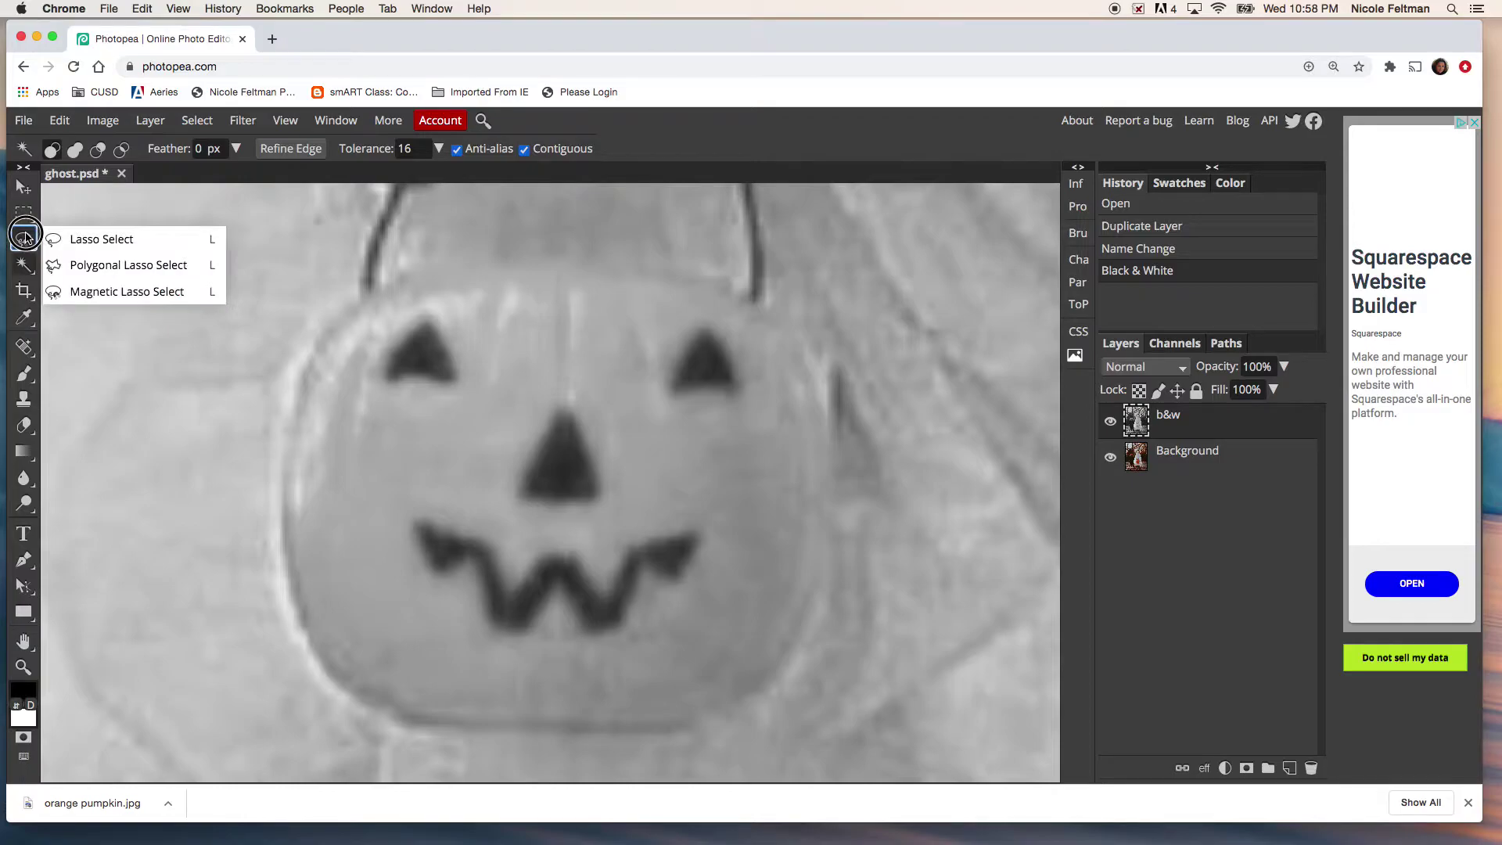
click(93, 245)
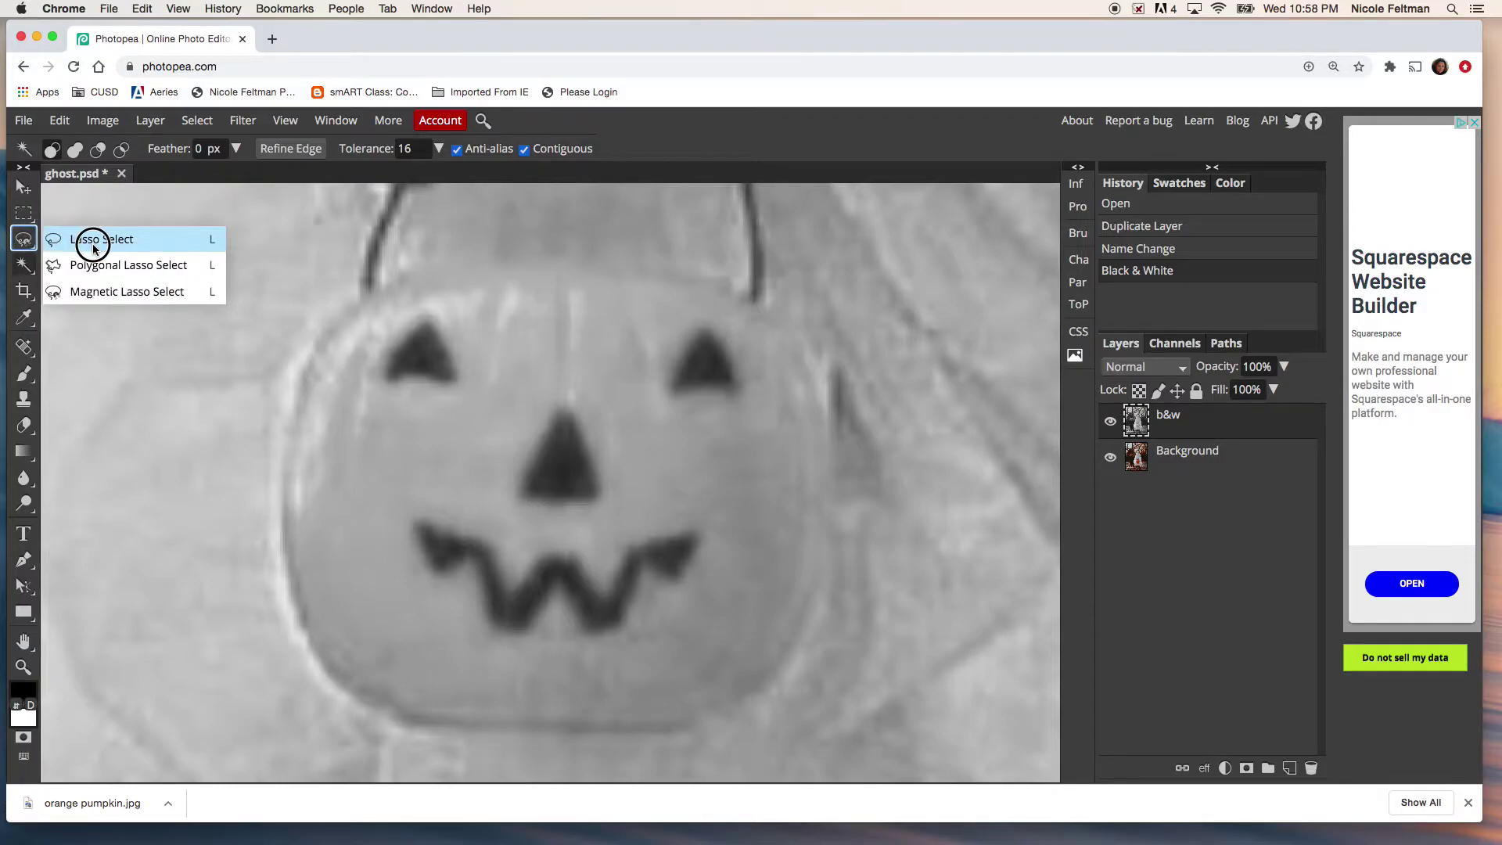
click(153, 293)
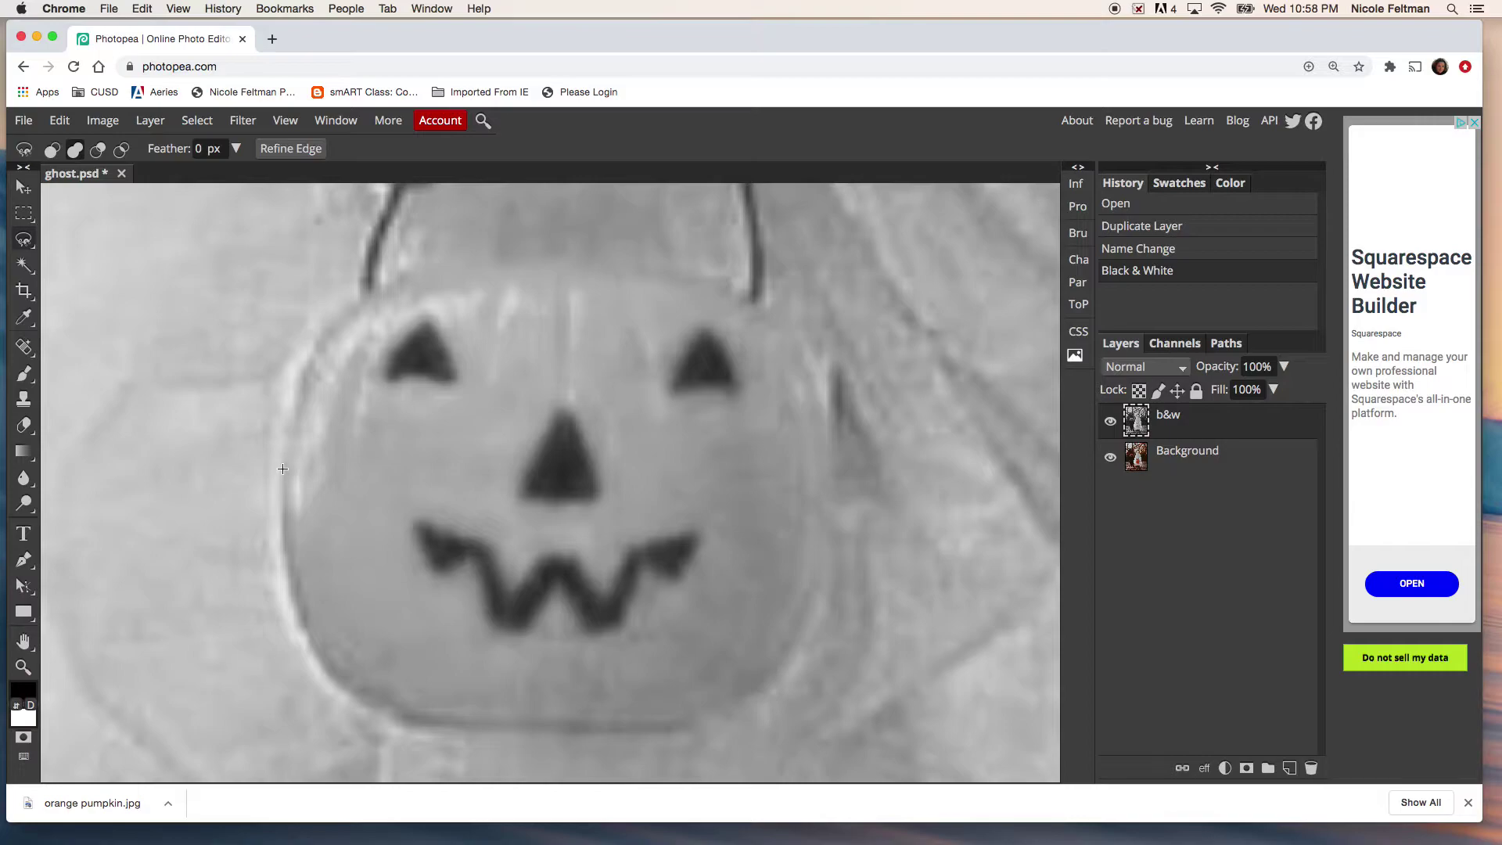
mouse_move(285, 419)
mouse_down()
mouse_move(304, 345)
mouse_move(363, 294)
mouse_move(441, 253)
mouse_move(520, 255)
mouse_up()
click(418, 266)
click(486, 259)
click(720, 278)
click(815, 367)
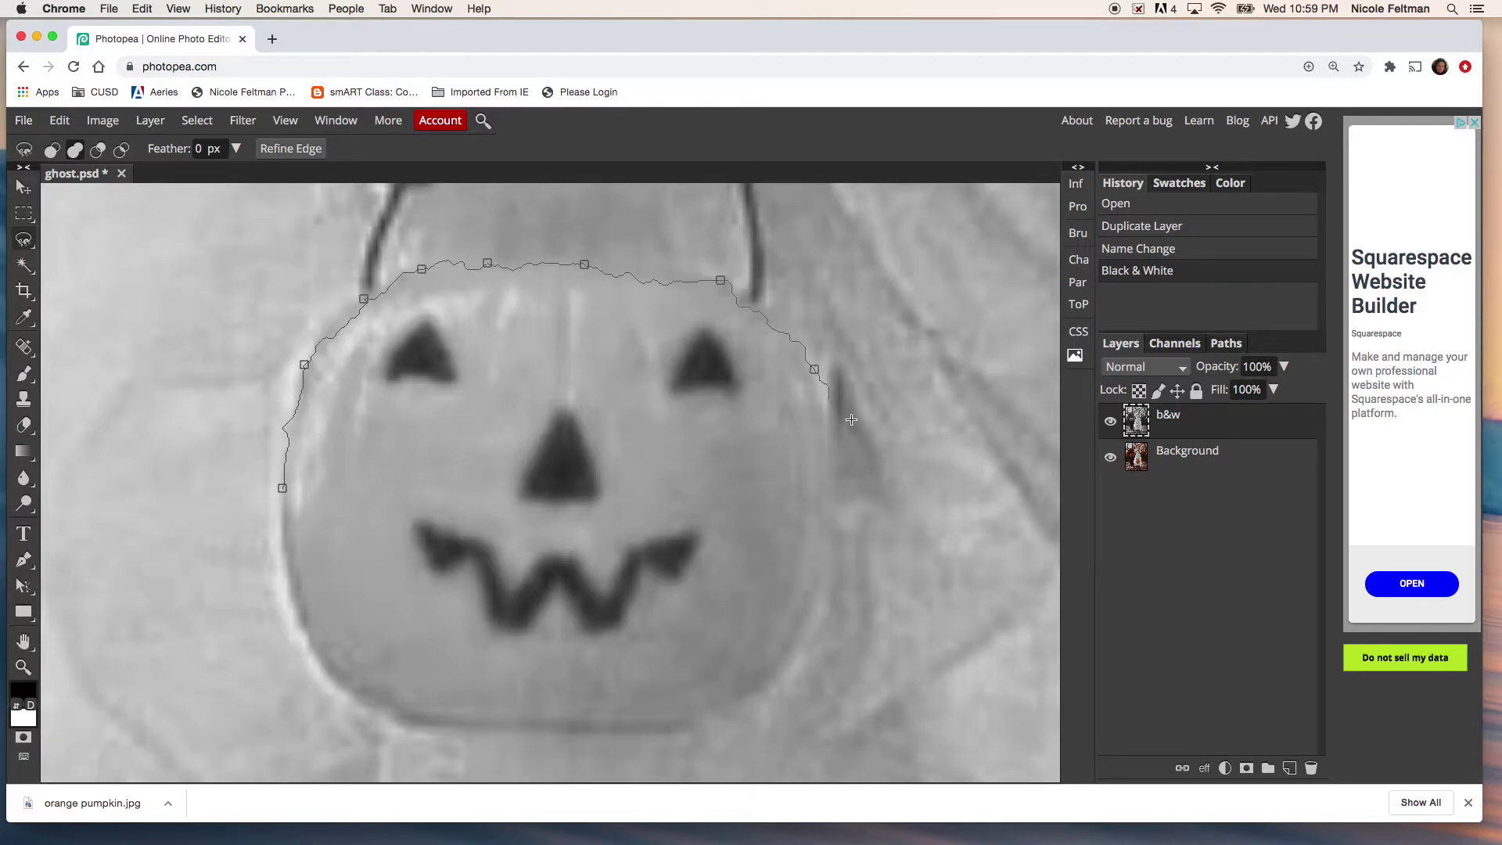
Continue the Magnetic Lasso outline down the bucket's right side and around its base, closing the selection at the starting point.
click(824, 533)
click(784, 671)
click(393, 738)
click(368, 709)
click(298, 623)
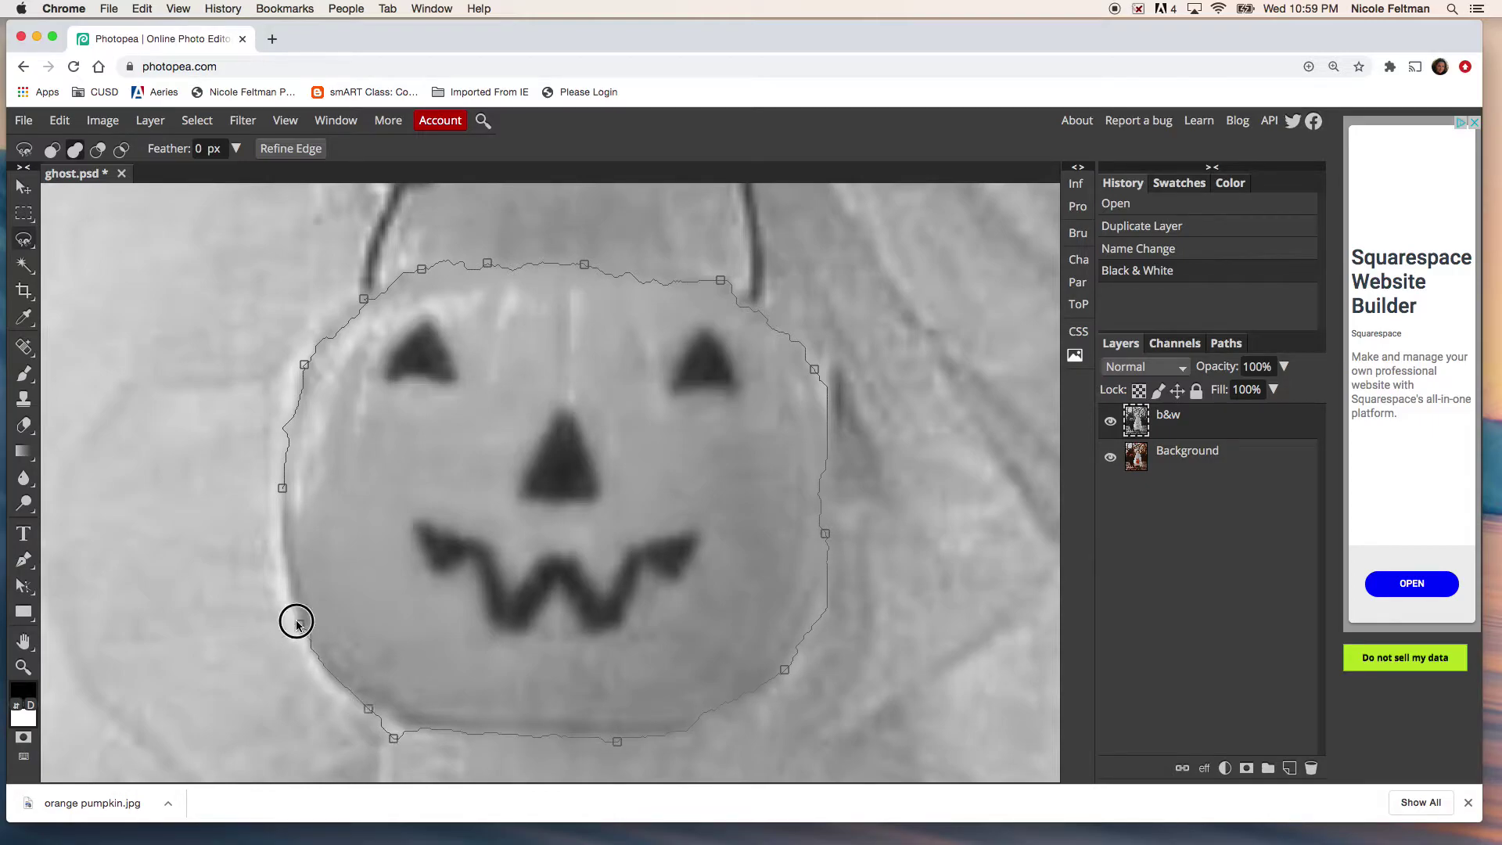
click(282, 547)
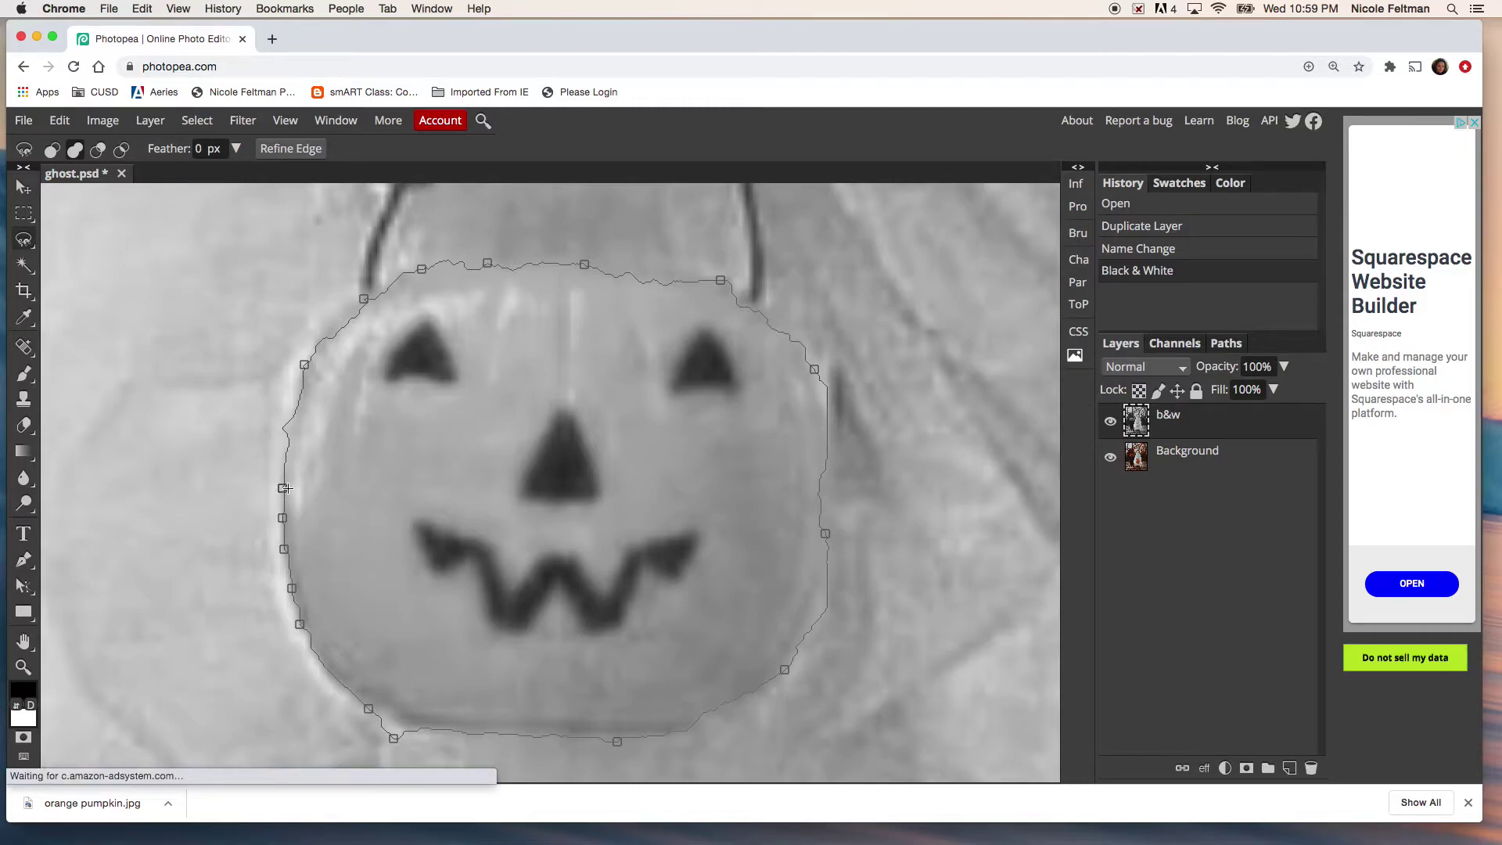
click(280, 486)
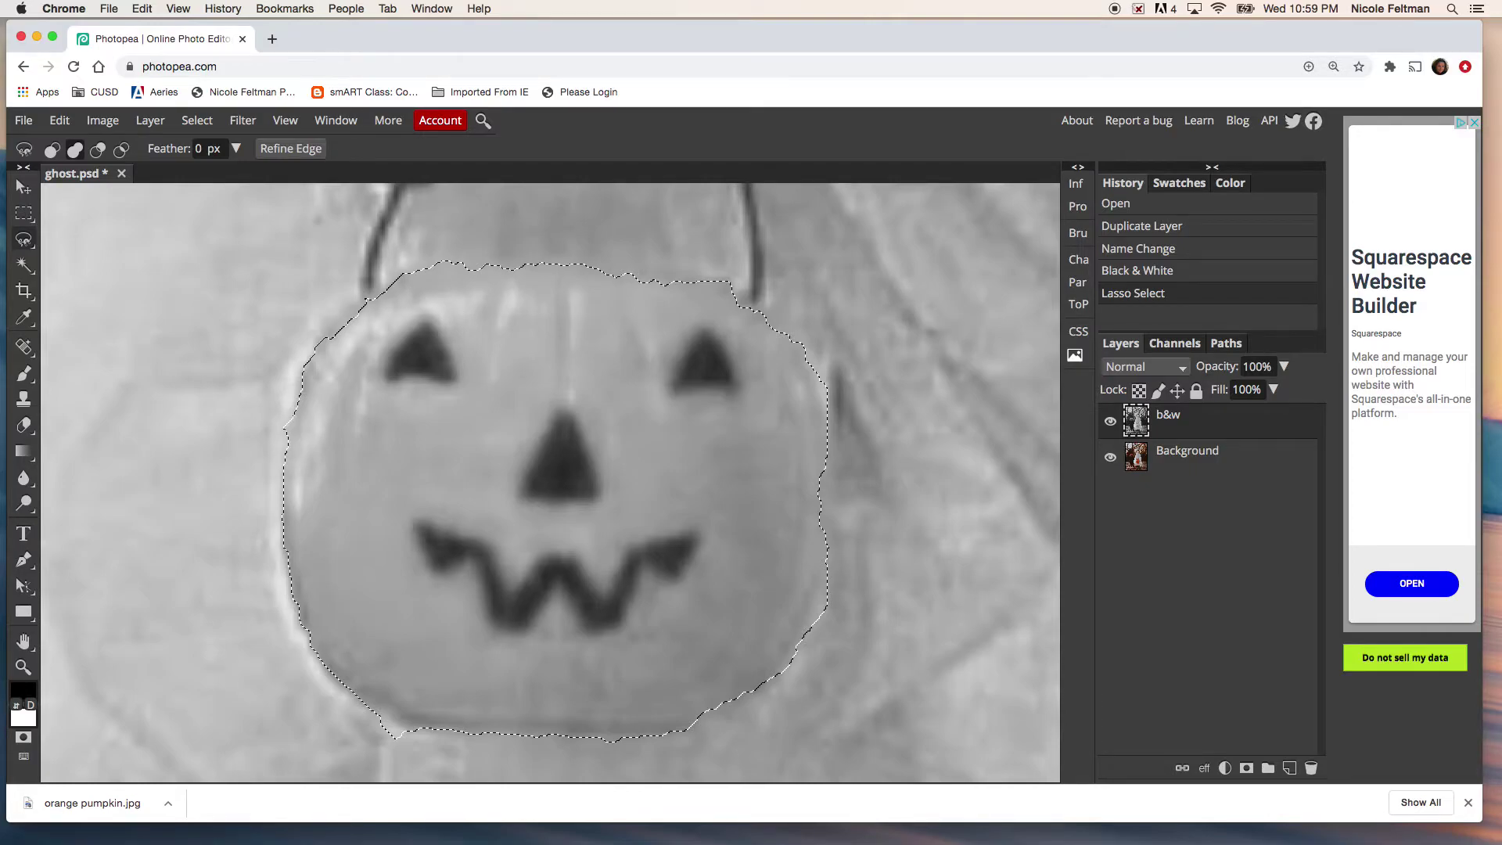
Add the missed areas along the bucket's top and right edges to the selection with the regular Lasso.
right_click(24, 240)
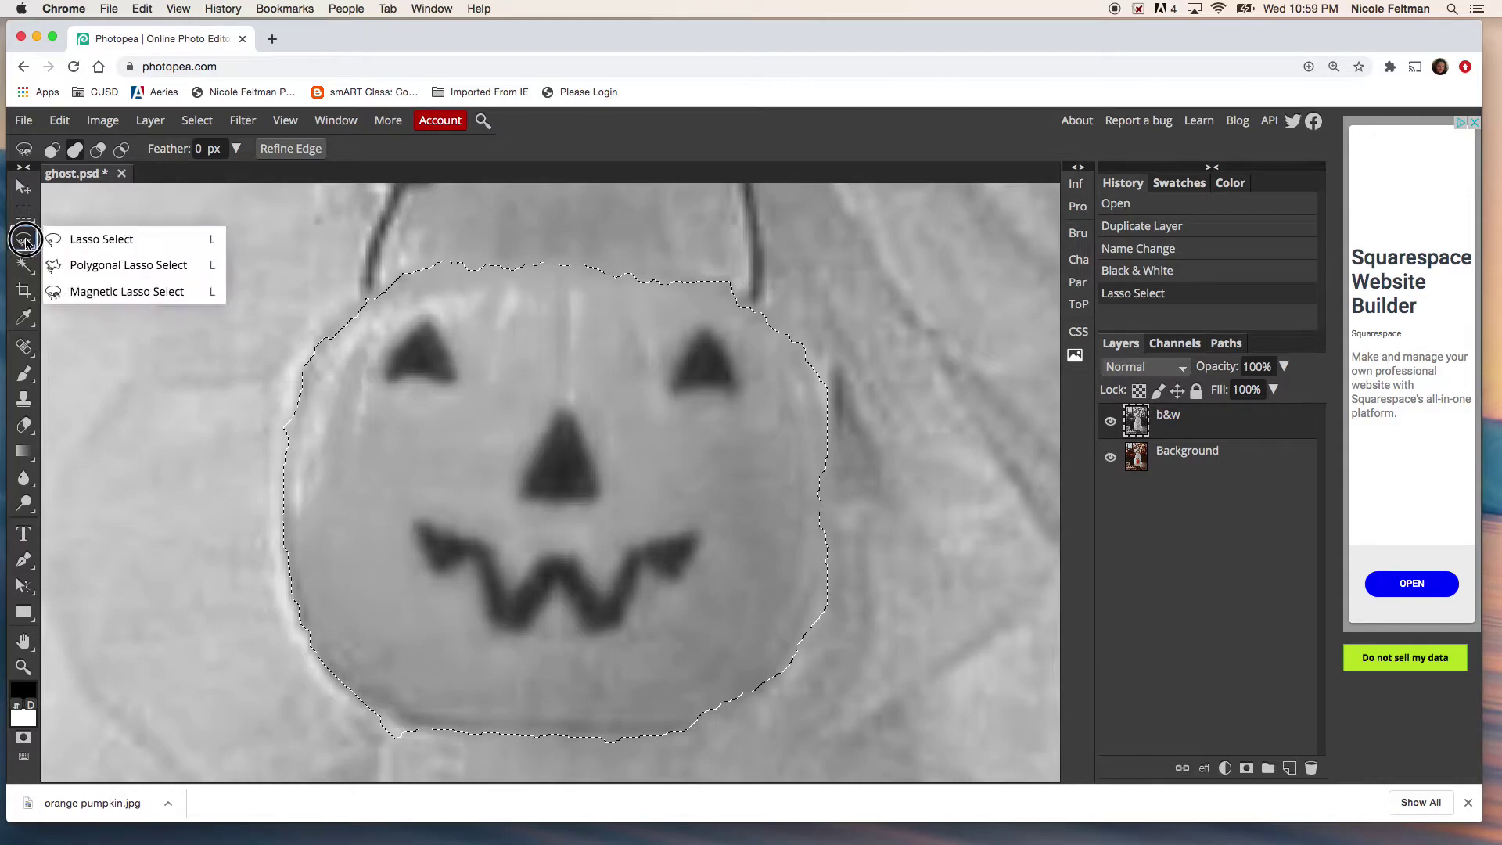
click(145, 239)
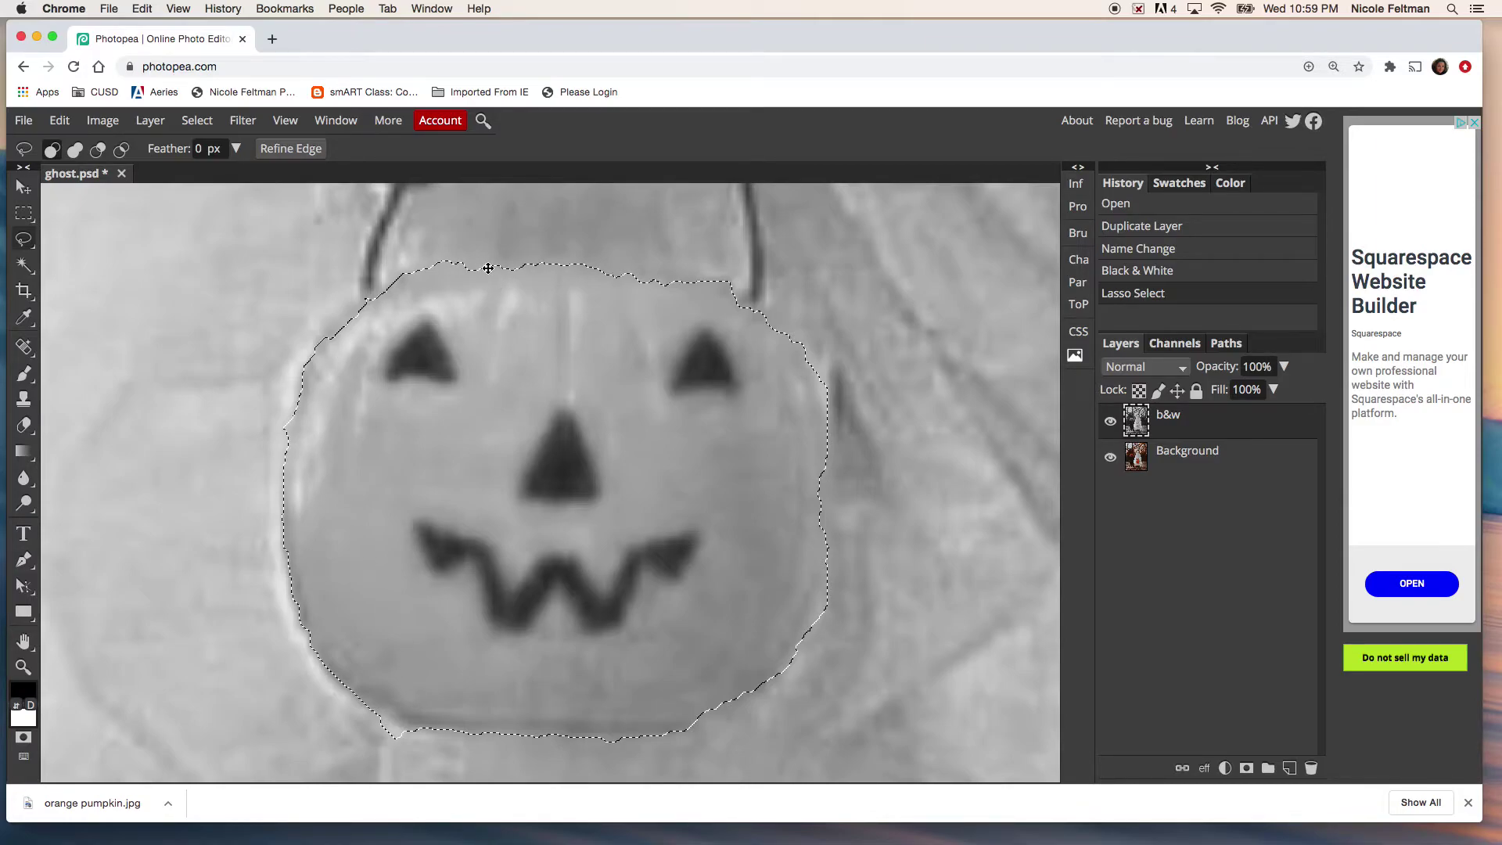
key(shift)
mouse_move(402, 274)
mouse_down()
mouse_move(657, 266)
mouse_move(730, 284)
mouse_move(759, 331)
mouse_move(626, 352)
mouse_move(420, 311)
mouse_move(402, 280)
mouse_up()
key(shift)
mouse_move(745, 291)
mouse_down()
mouse_move(798, 341)
mouse_move(795, 429)
mouse_up()
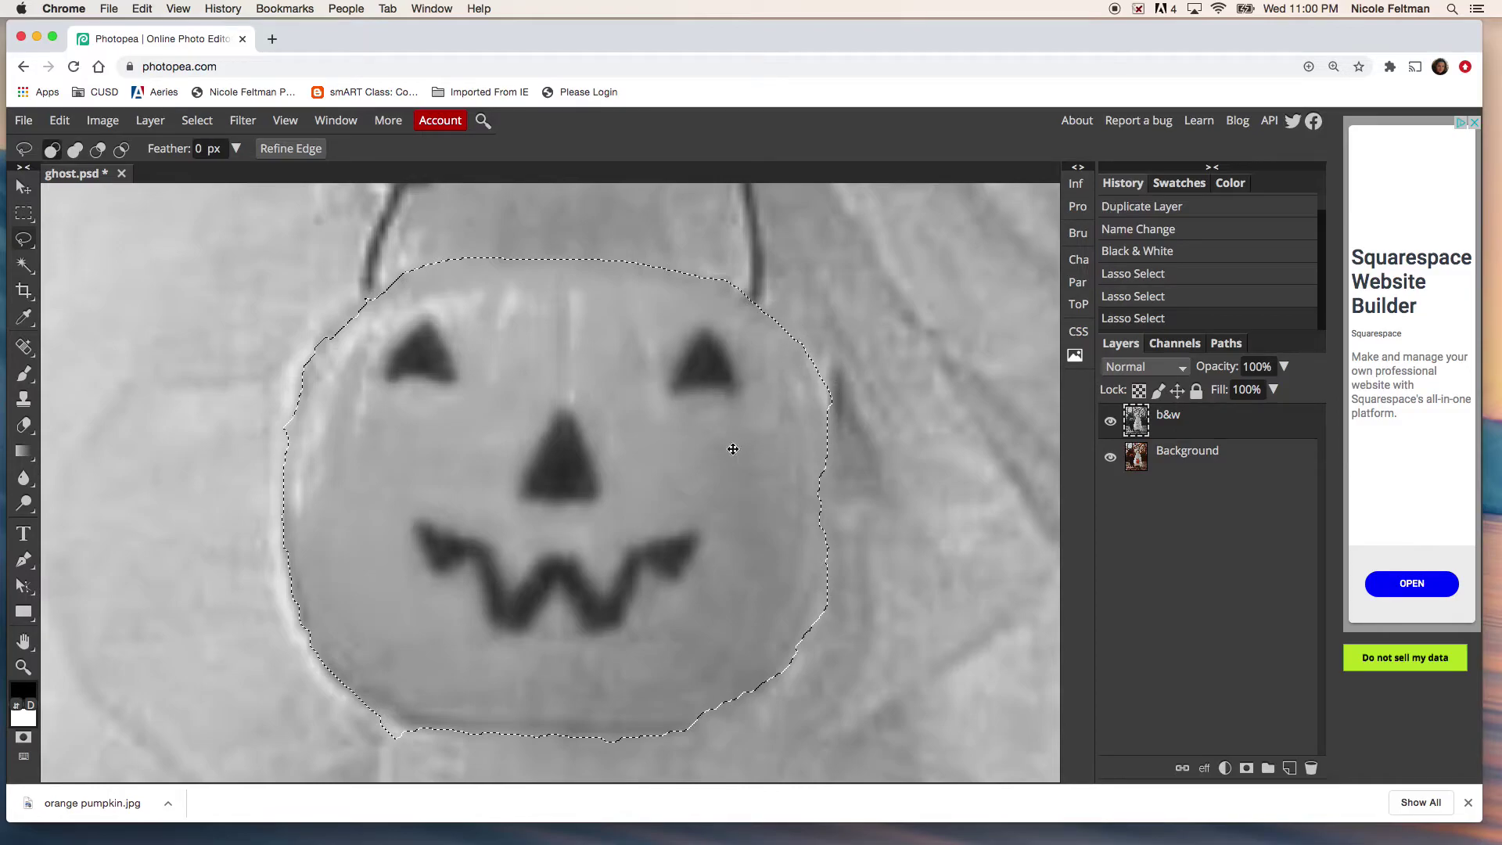
drag(819, 555, 830, 387)
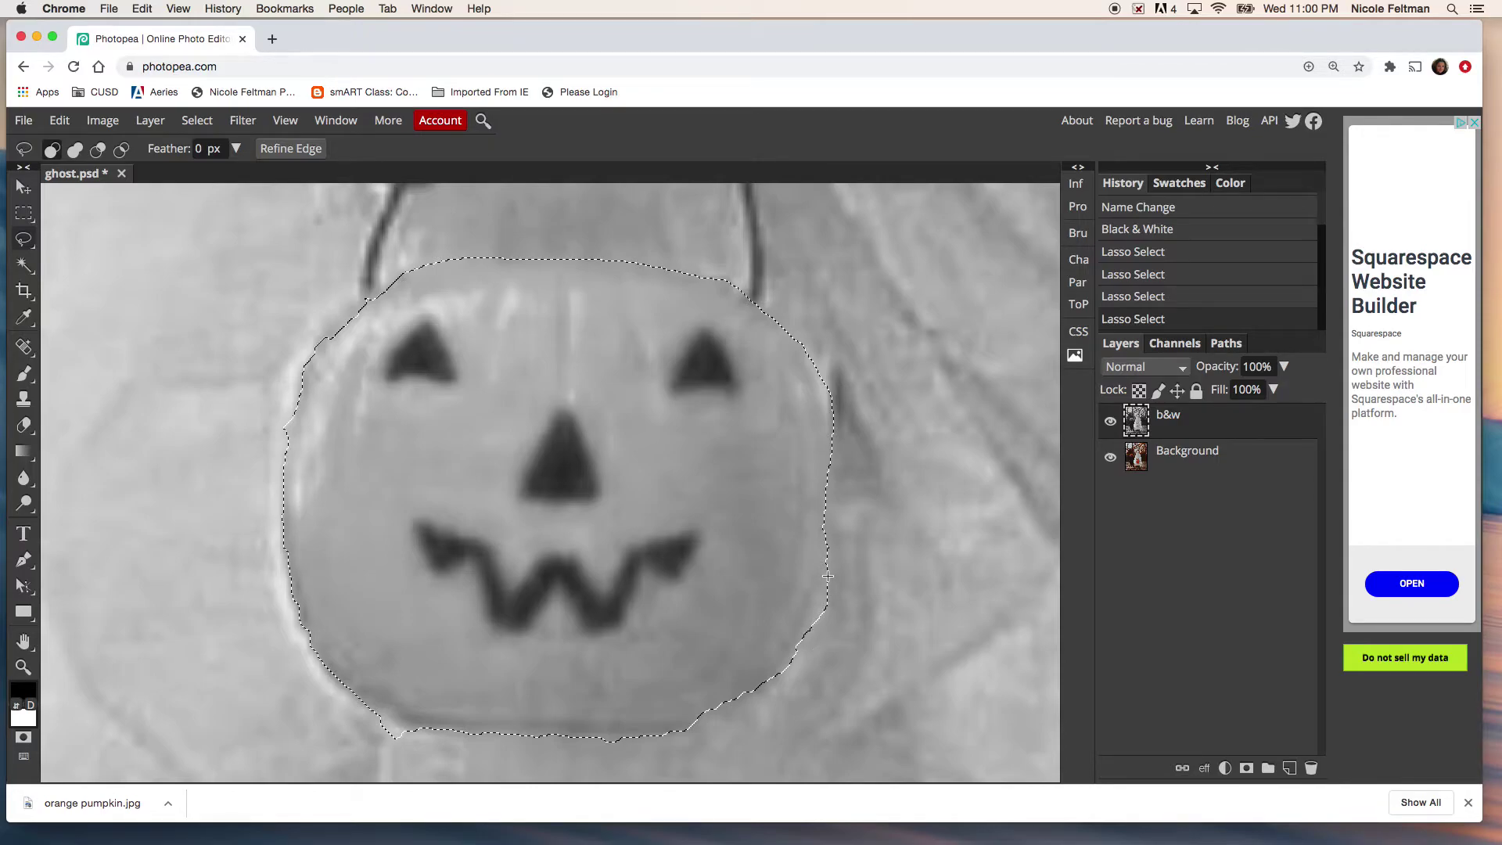
Subtract the excess areas at the bucket's lower right, bottom-left corner and left edge from the selection with the Lasso.
key(alt)
mouse_move(827, 566)
mouse_down()
mouse_move(809, 620)
mouse_move(851, 633)
mouse_move(860, 524)
mouse_up()
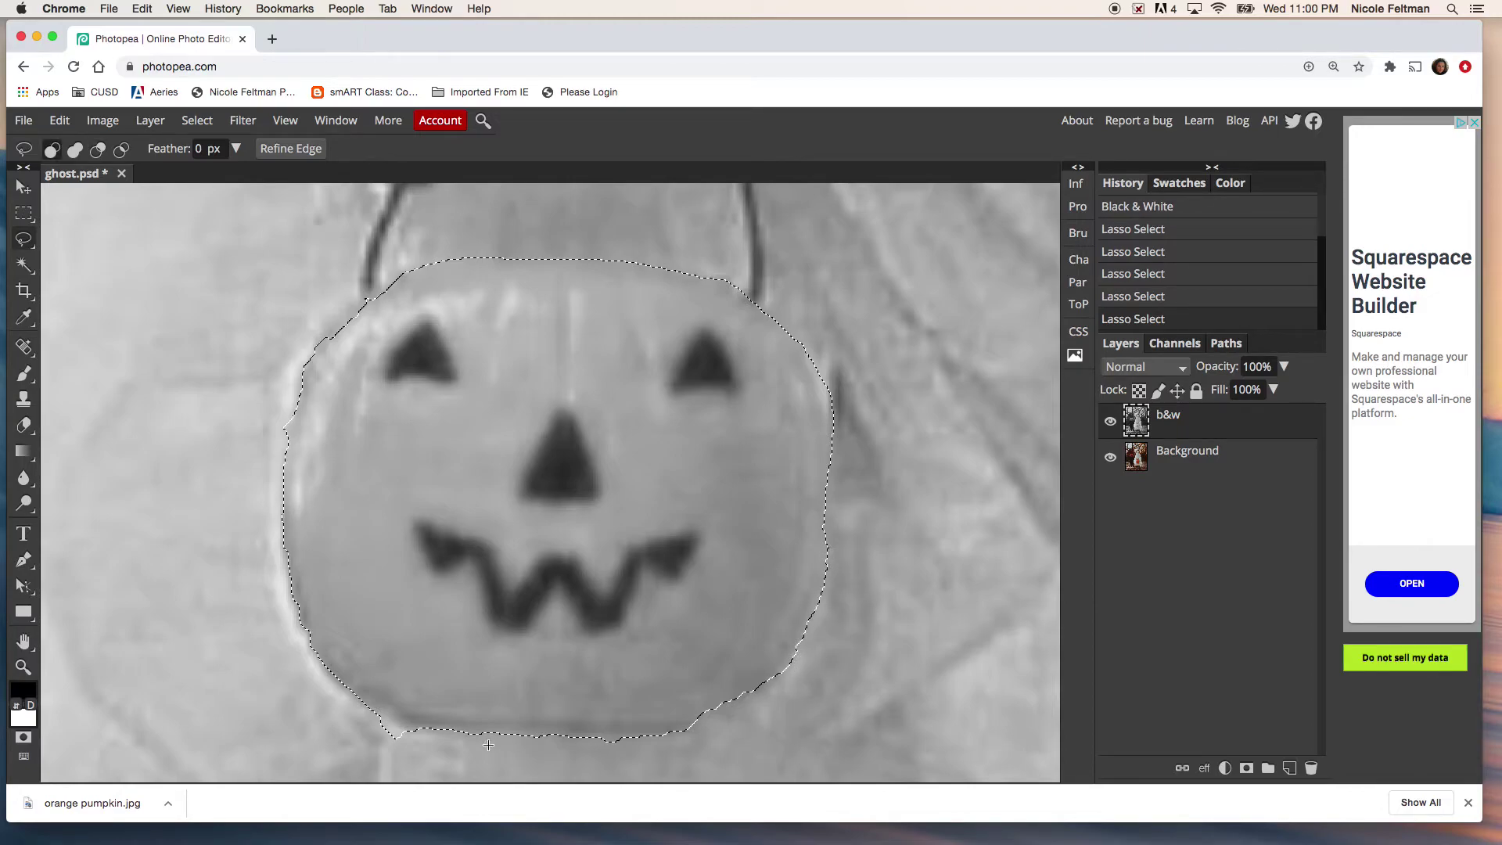
key(alt)
mouse_move(407, 740)
mouse_down()
mouse_move(386, 714)
mouse_move(376, 744)
mouse_move(420, 755)
mouse_up()
key(alt)
key(alt)
mouse_move(285, 443)
mouse_down()
mouse_move(294, 408)
mouse_move(279, 459)
mouse_up()
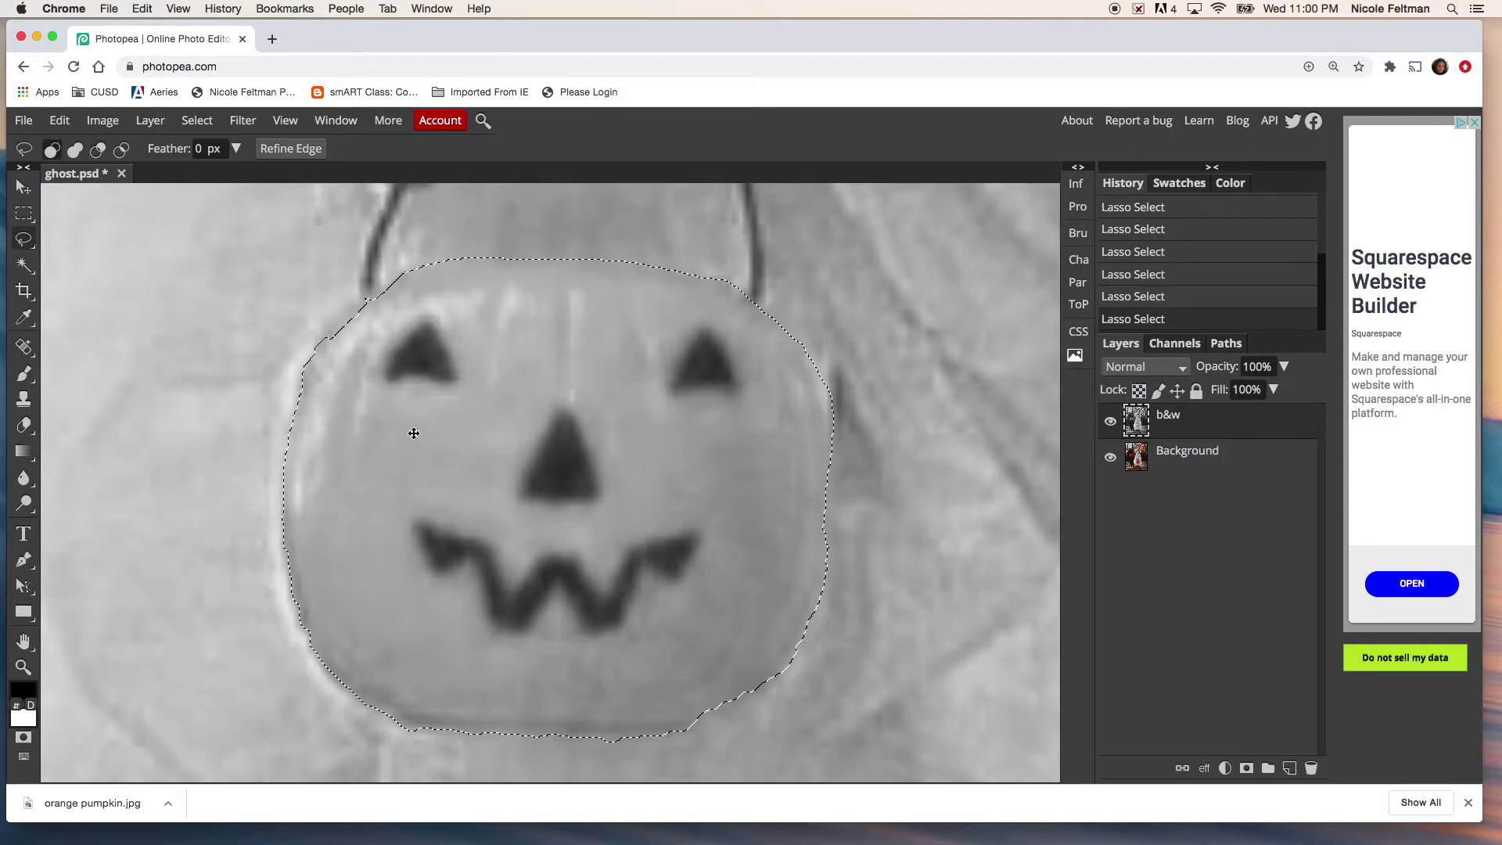
Add the missed slivers along the bucket's right, left and upper-left edges to the Lasso selection.
key(shift)
mouse_move(823, 551)
mouse_down()
mouse_move(808, 453)
mouse_move(828, 432)
mouse_up()
key(shift)
mouse_move(295, 409)
mouse_down()
mouse_move(294, 379)
mouse_move(325, 341)
mouse_move(331, 467)
mouse_move(385, 488)
mouse_up()
key(shift)
mouse_move(312, 345)
mouse_down()
mouse_move(389, 272)
mouse_move(349, 423)
mouse_up()
Subtract the excess strips below the bucket's bottom edge from the selection with the Lasso.
scroll(563, 510, down, 2)
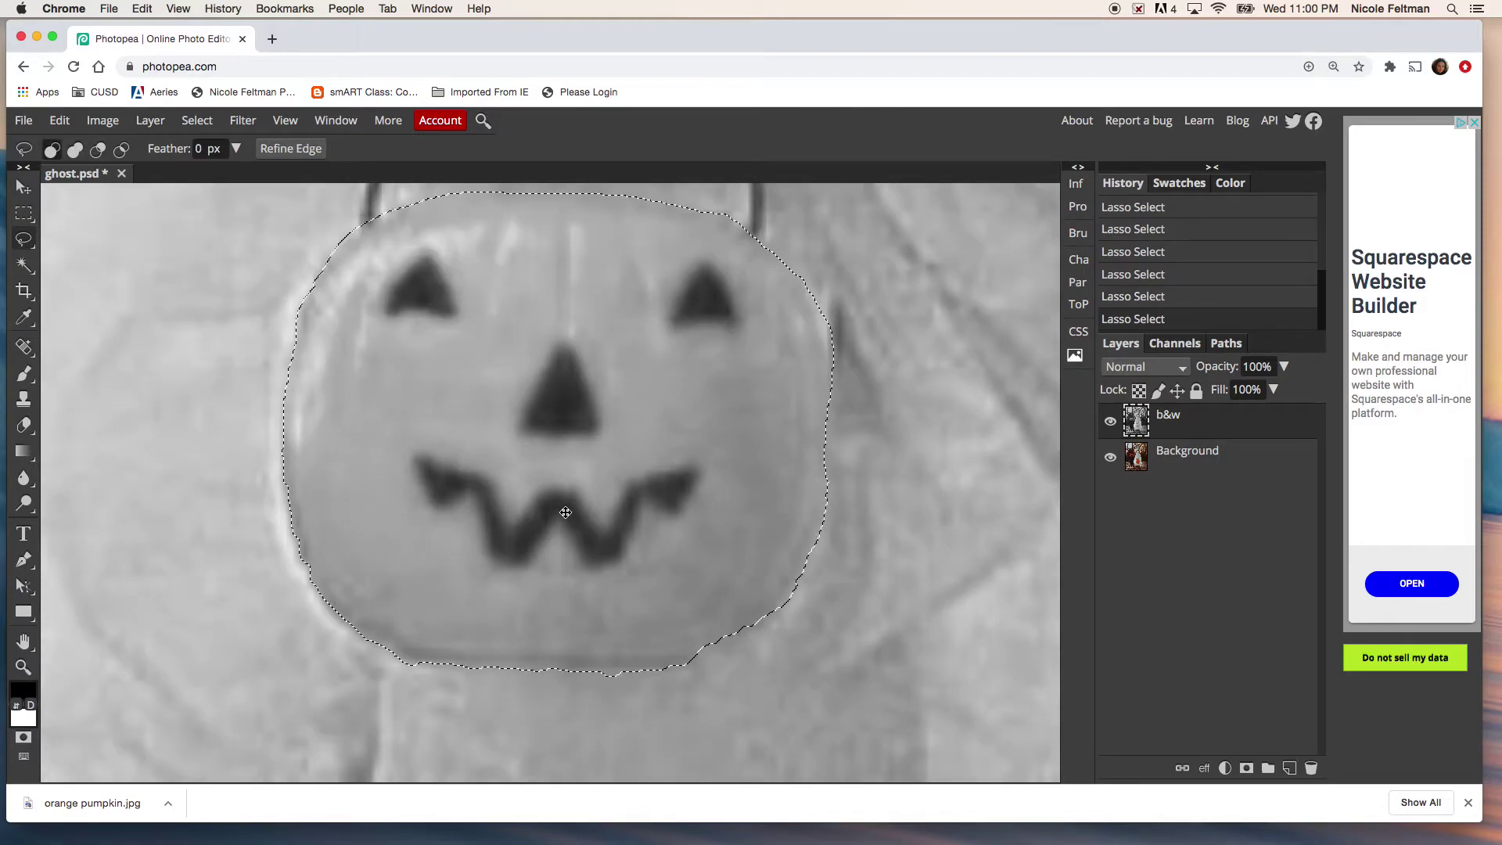
key(alt)
mouse_move(579, 673)
mouse_down()
mouse_move(607, 673)
mouse_move(577, 707)
mouse_up()
key(alt)
mouse_move(430, 670)
mouse_down()
mouse_move(382, 656)
mouse_move(423, 688)
mouse_move(469, 704)
mouse_up()
Add the missed areas along the bucket's lower-right curve to the Lasso selection.
key(shift)
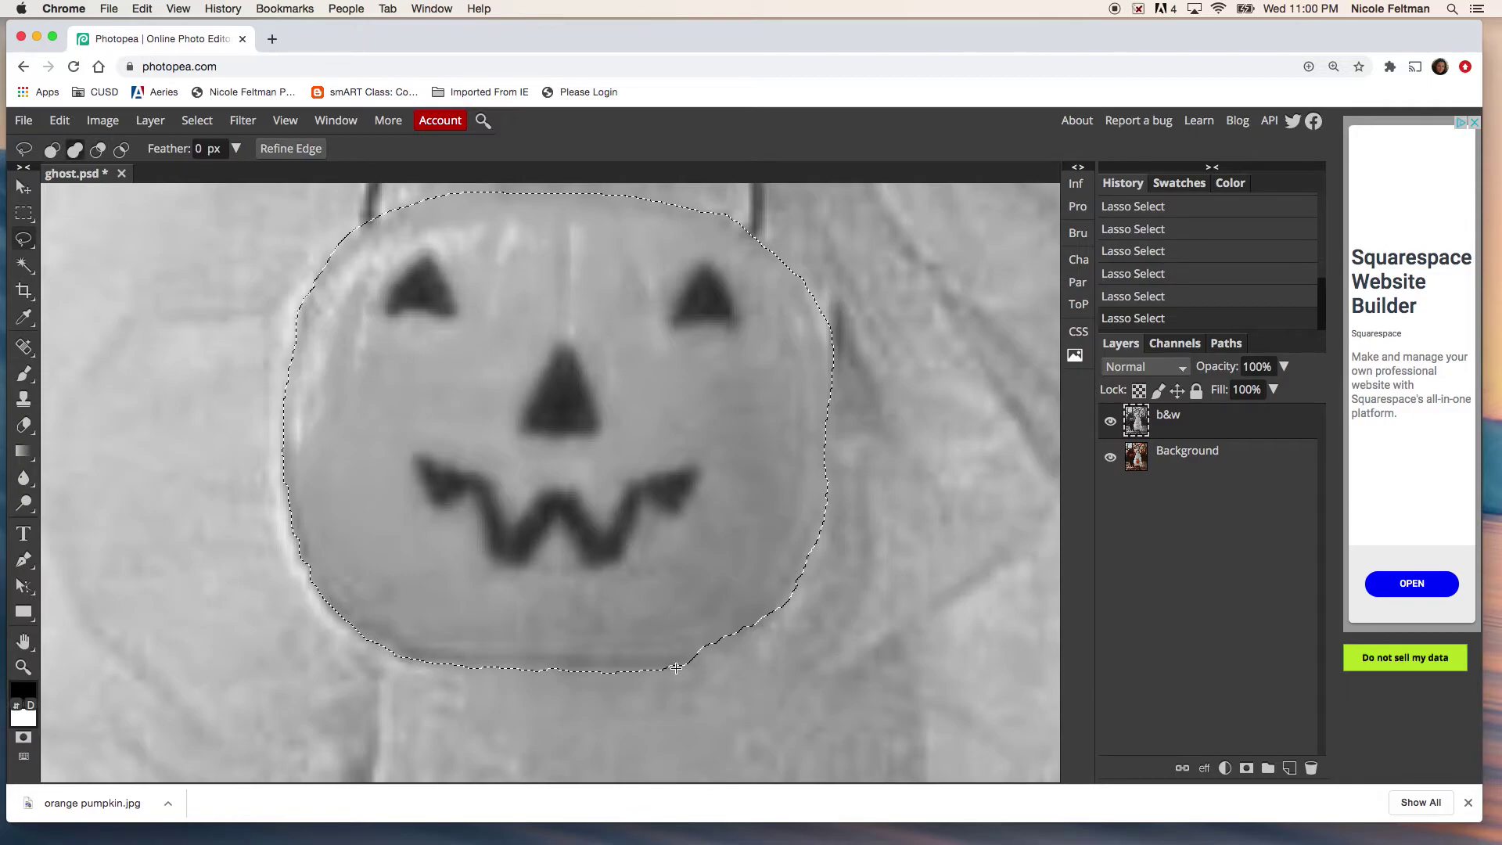
mouse_move(685, 665)
mouse_down()
mouse_move(777, 607)
mouse_move(805, 573)
mouse_move(811, 518)
mouse_up()
key(shift)
drag(803, 584, 821, 520)
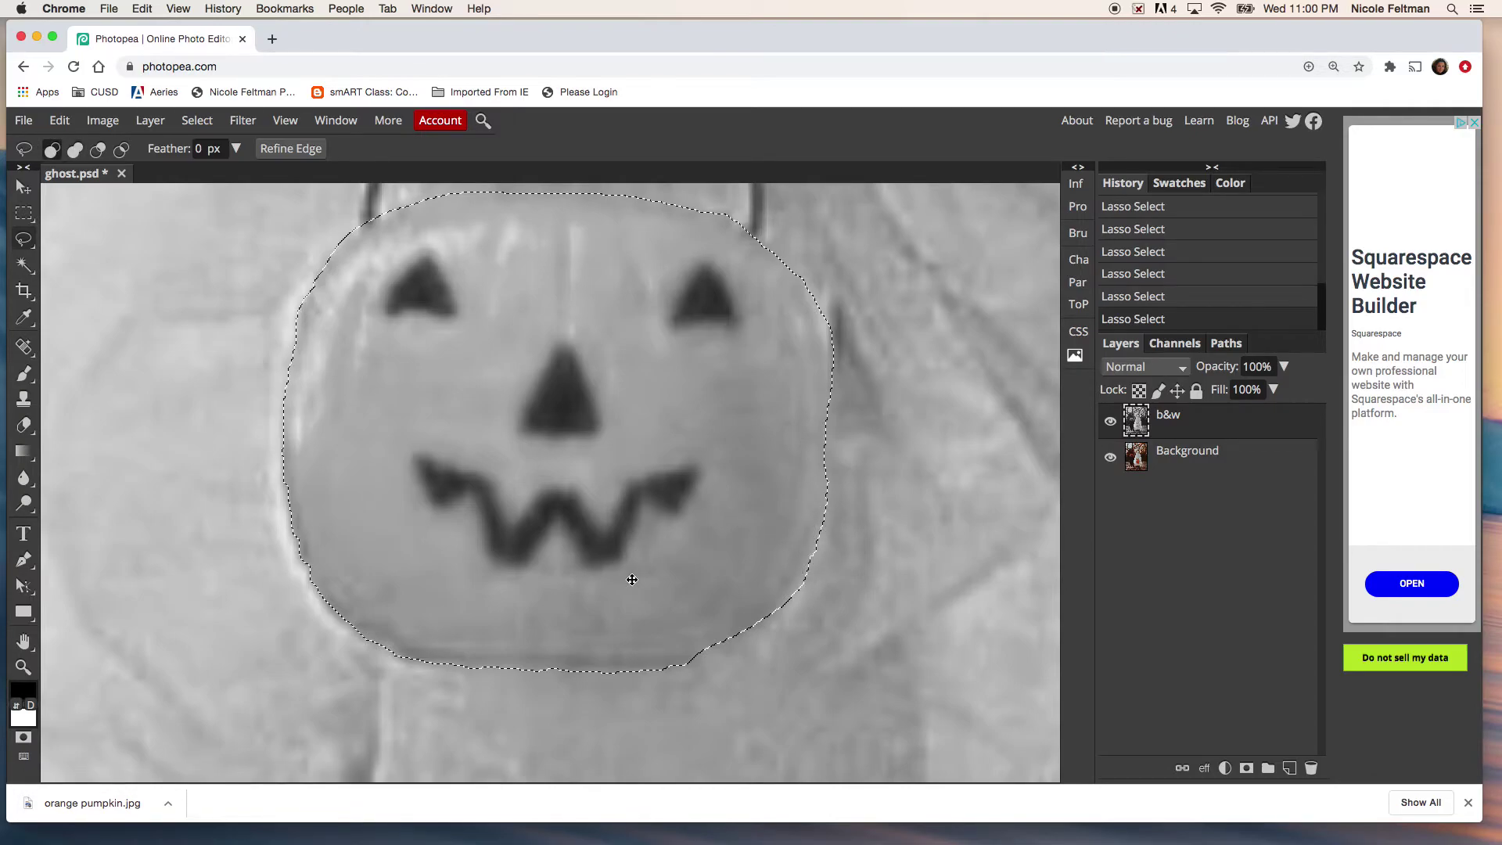
Erase the b&w layer inside the bucket selection with an enlarged Eraser and clear the selection.
scroll(632, 580, up, 2)
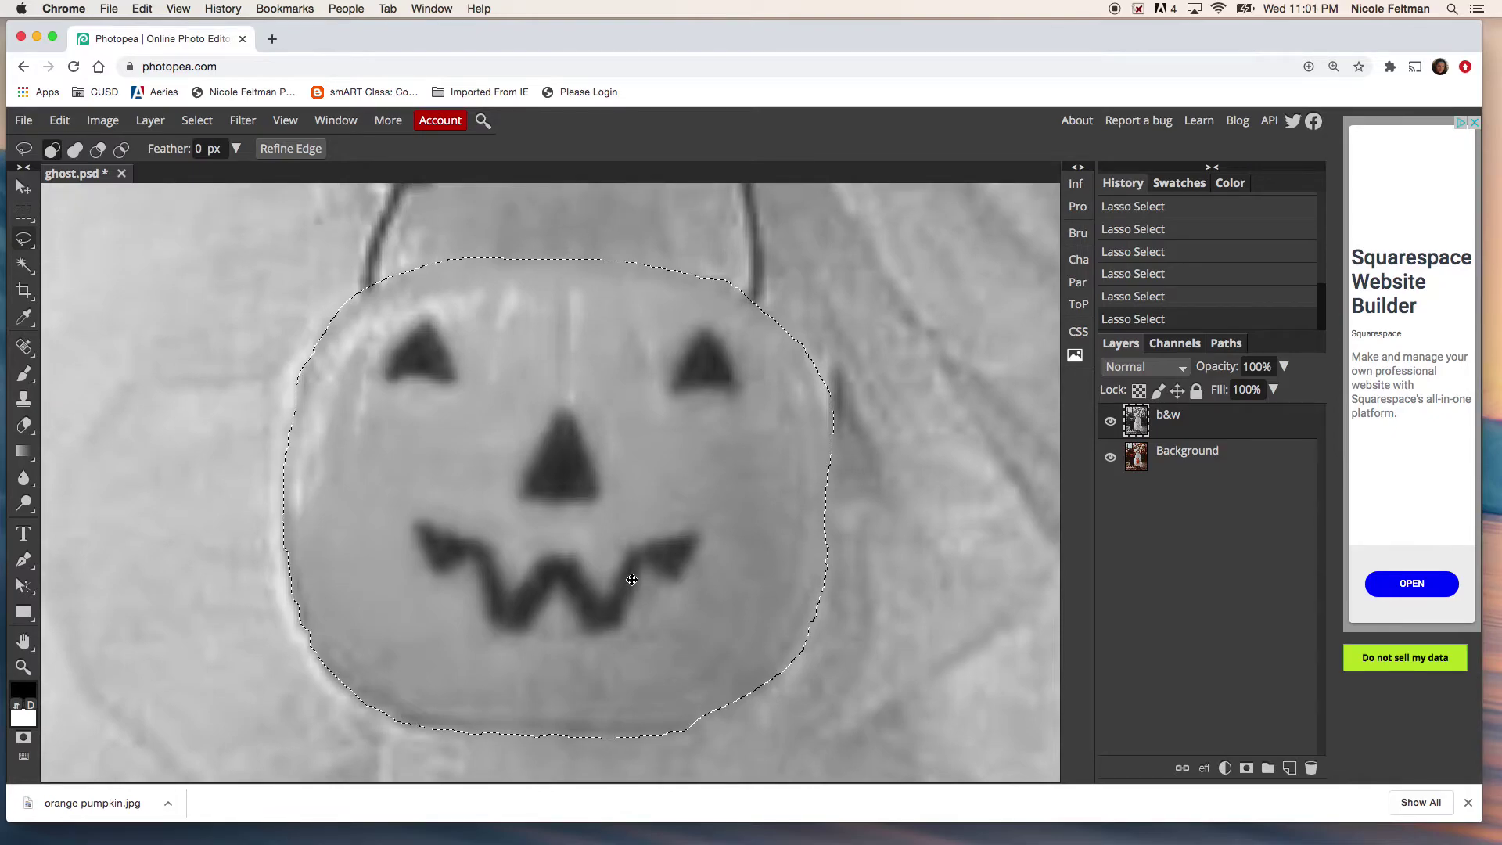
key(super+0)
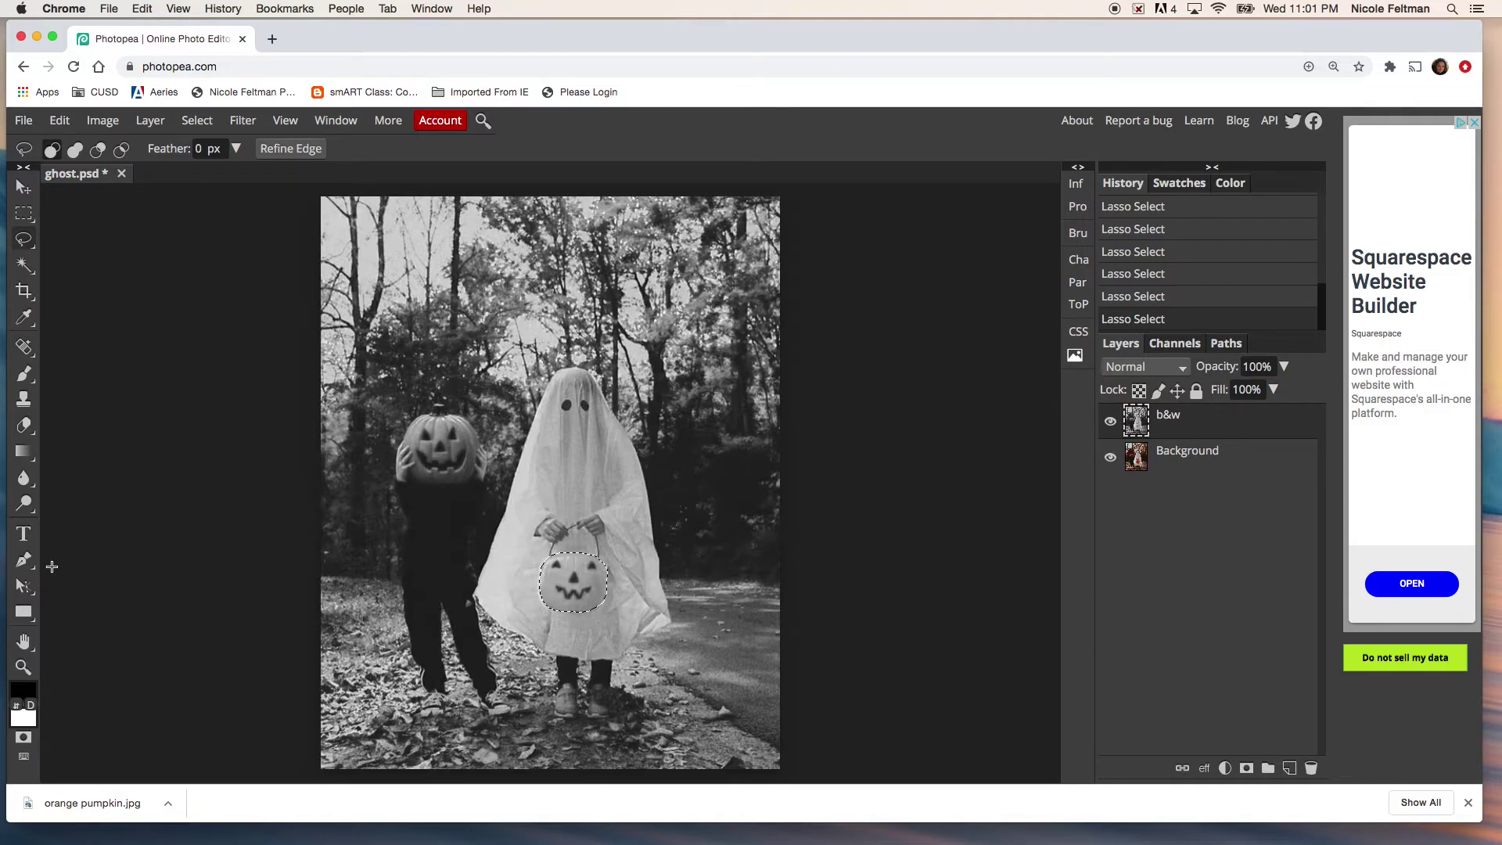
click(25, 427)
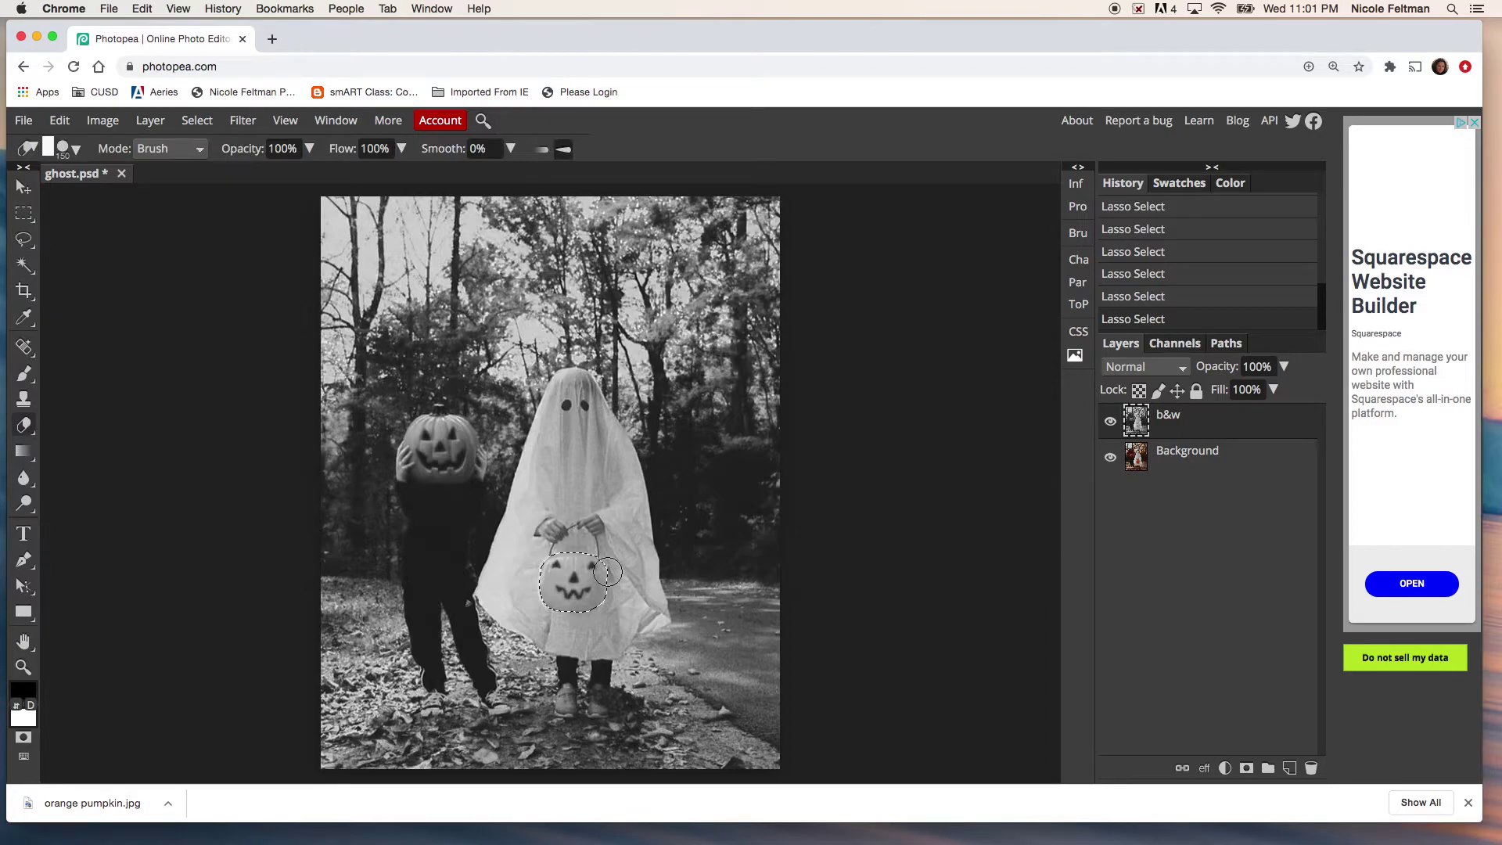
key(bracketright)
key(bracketright)
key(bracketright)
key(bracketright)
mouse_move(585, 577)
mouse_down()
mouse_move(533, 579)
mouse_move(548, 594)
mouse_move(615, 589)
mouse_move(607, 556)
mouse_move(559, 563)
mouse_up()
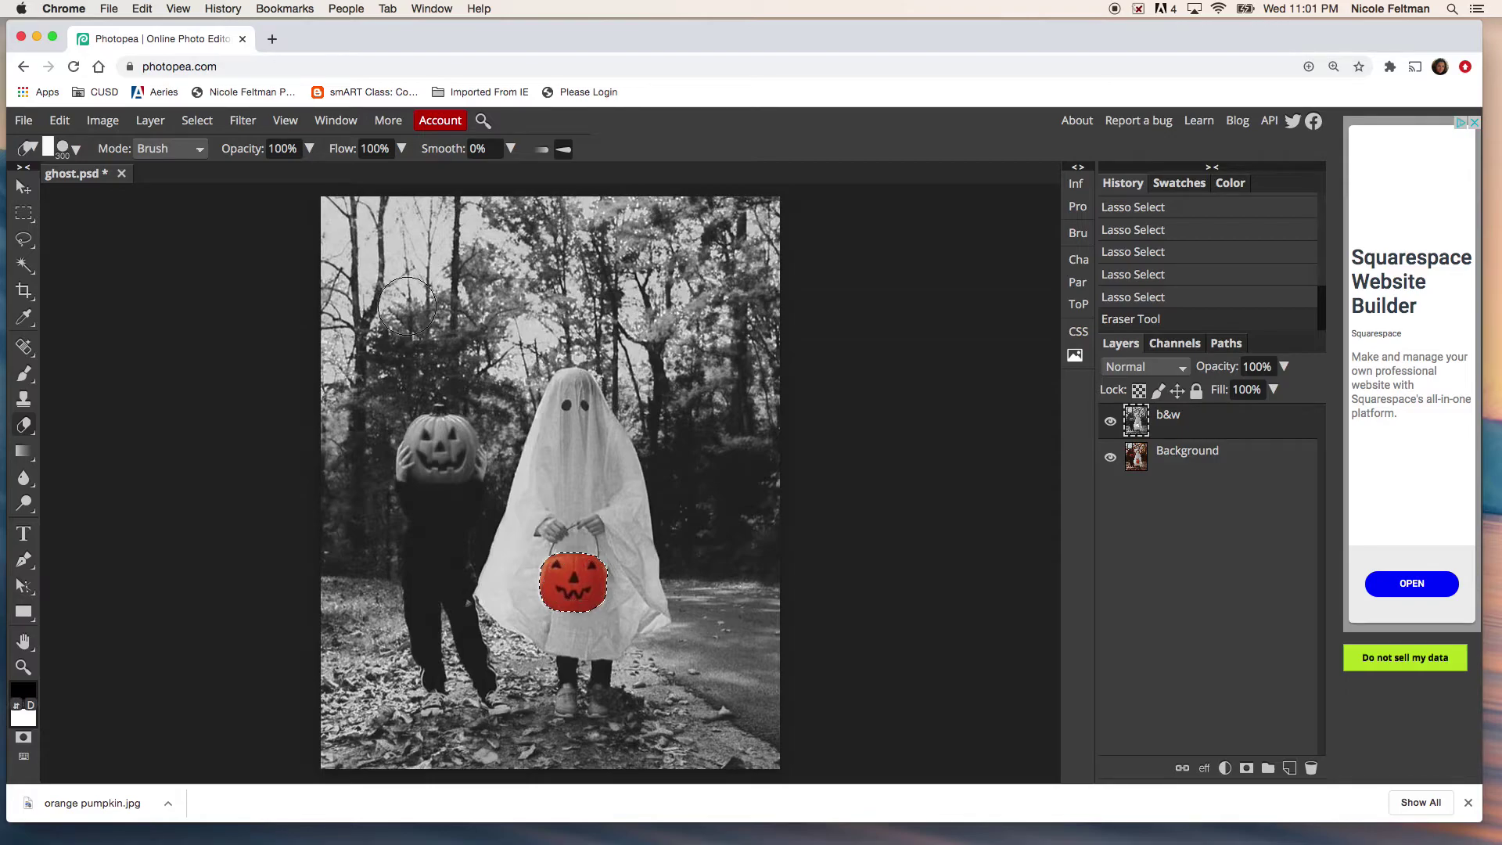
click(204, 125)
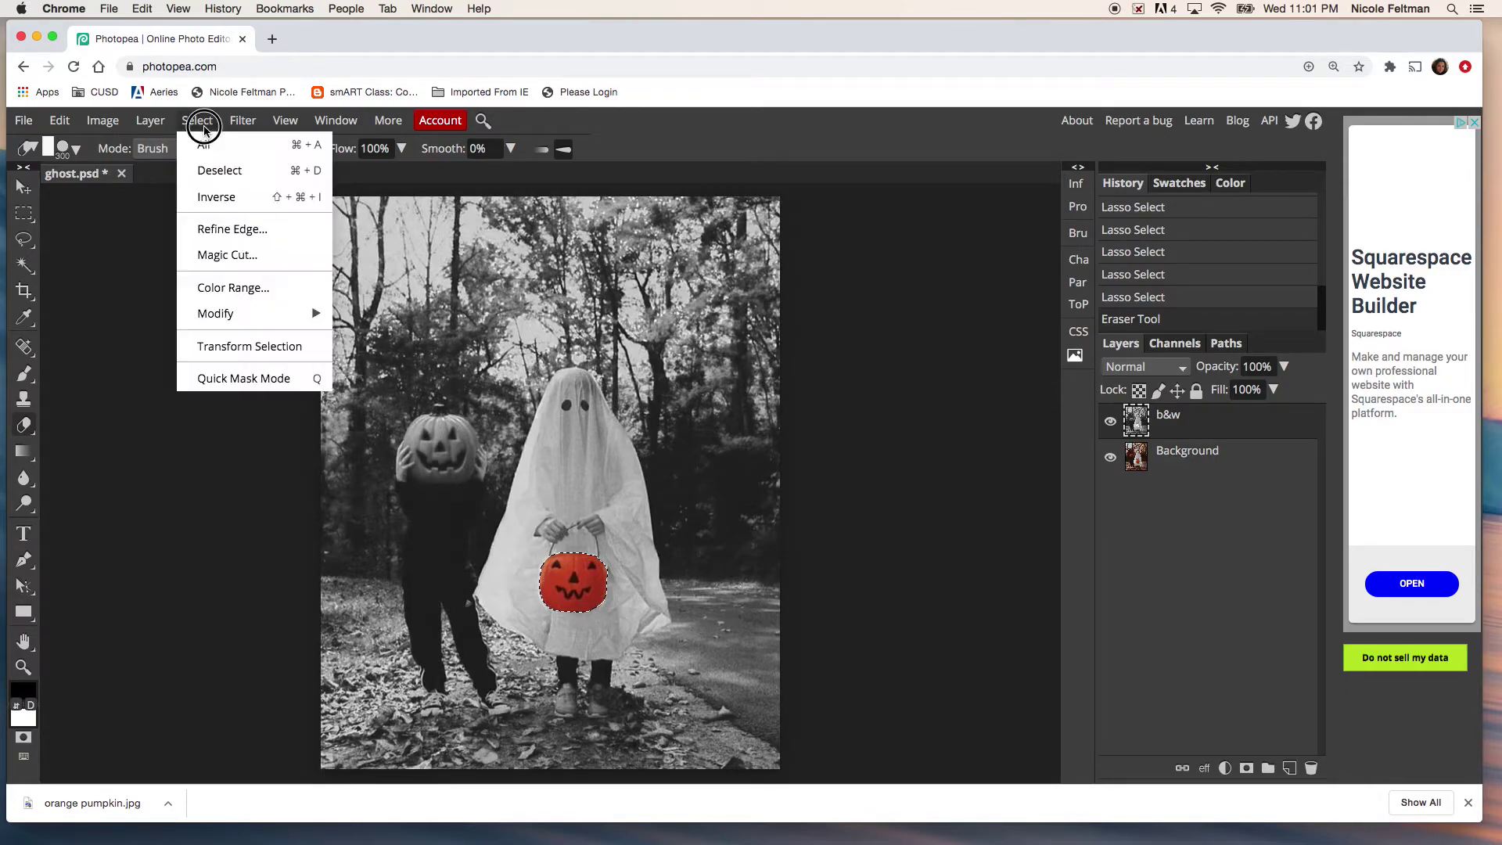
click(266, 179)
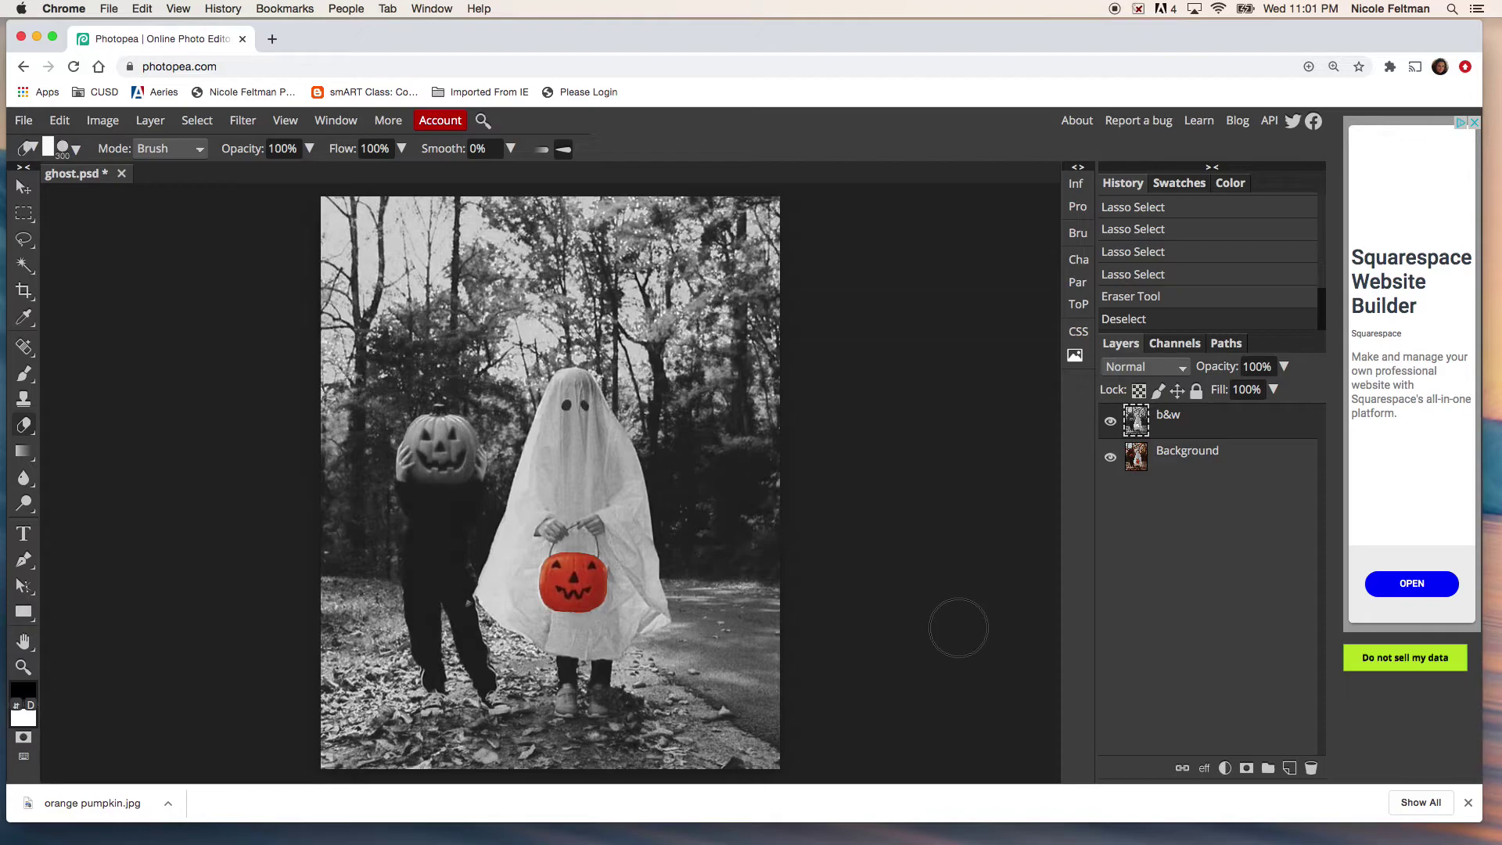
Smooth the bucket's left, lower-left, bottom and right edges on the b&w layer with a 10 px Eraser.
scroll(958, 627, up, 5)
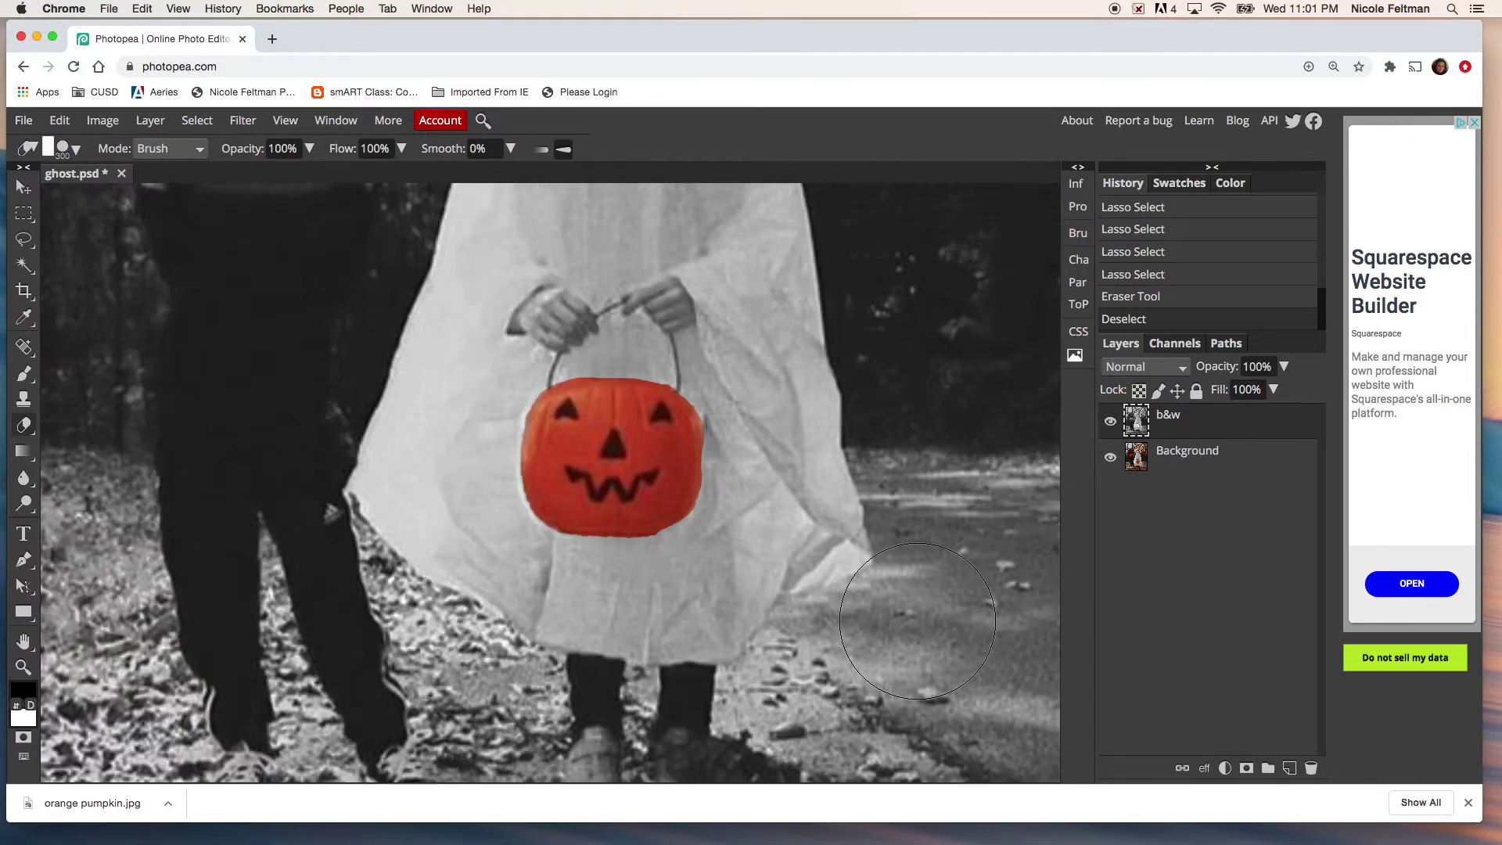
scroll(918, 620, up, 3)
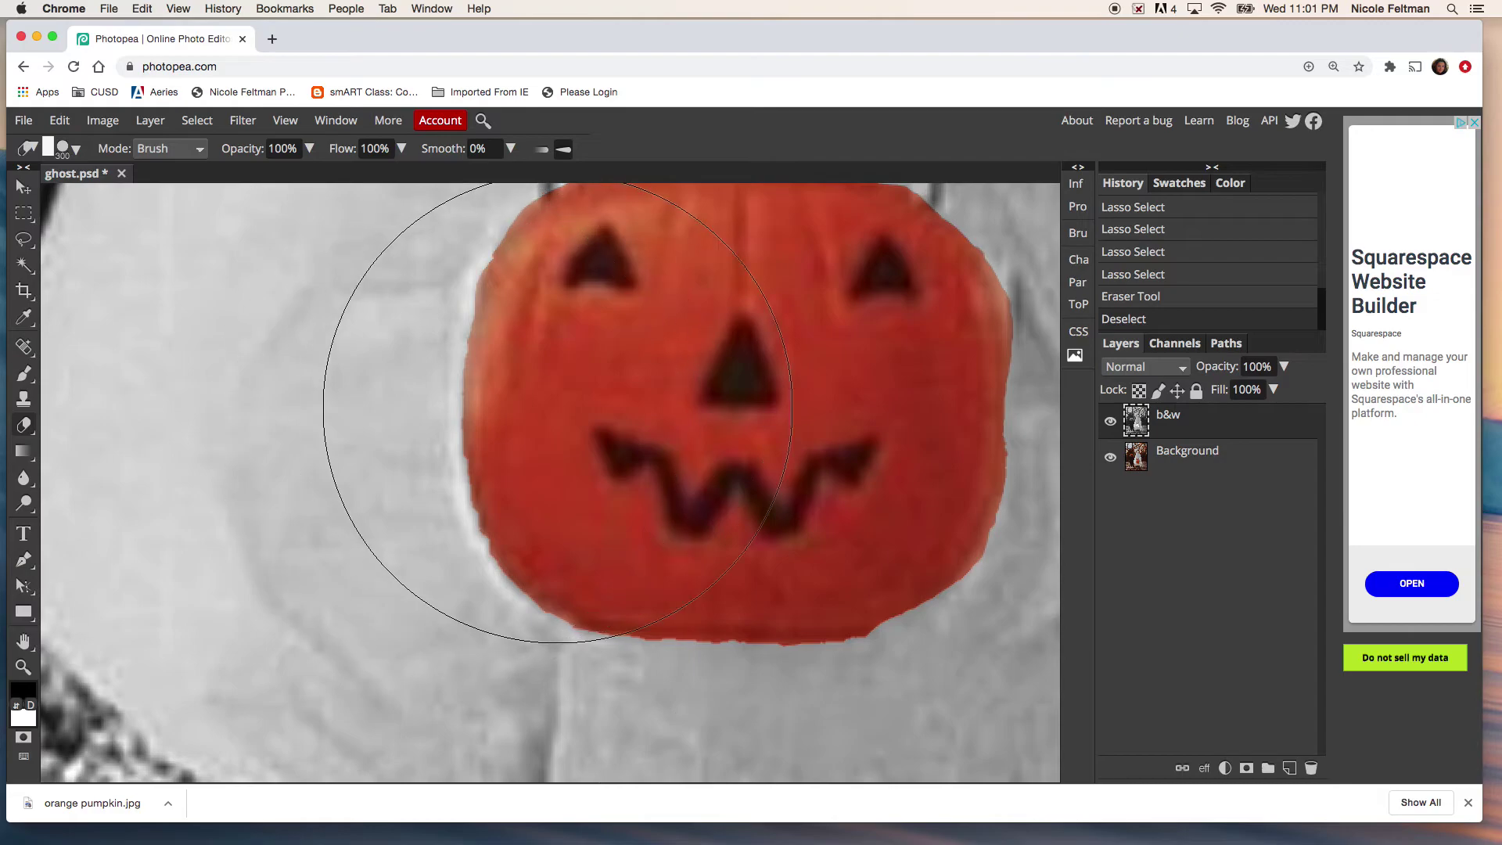
key(bracketleft)
key(bracketleft)
key(bracketleft)
key(bracketleft)
key(bracketleft)
key(bracketleft)
key(bracketleft)
key(bracketleft)
key(bracketleft)
key(bracketleft)
key(bracketleft)
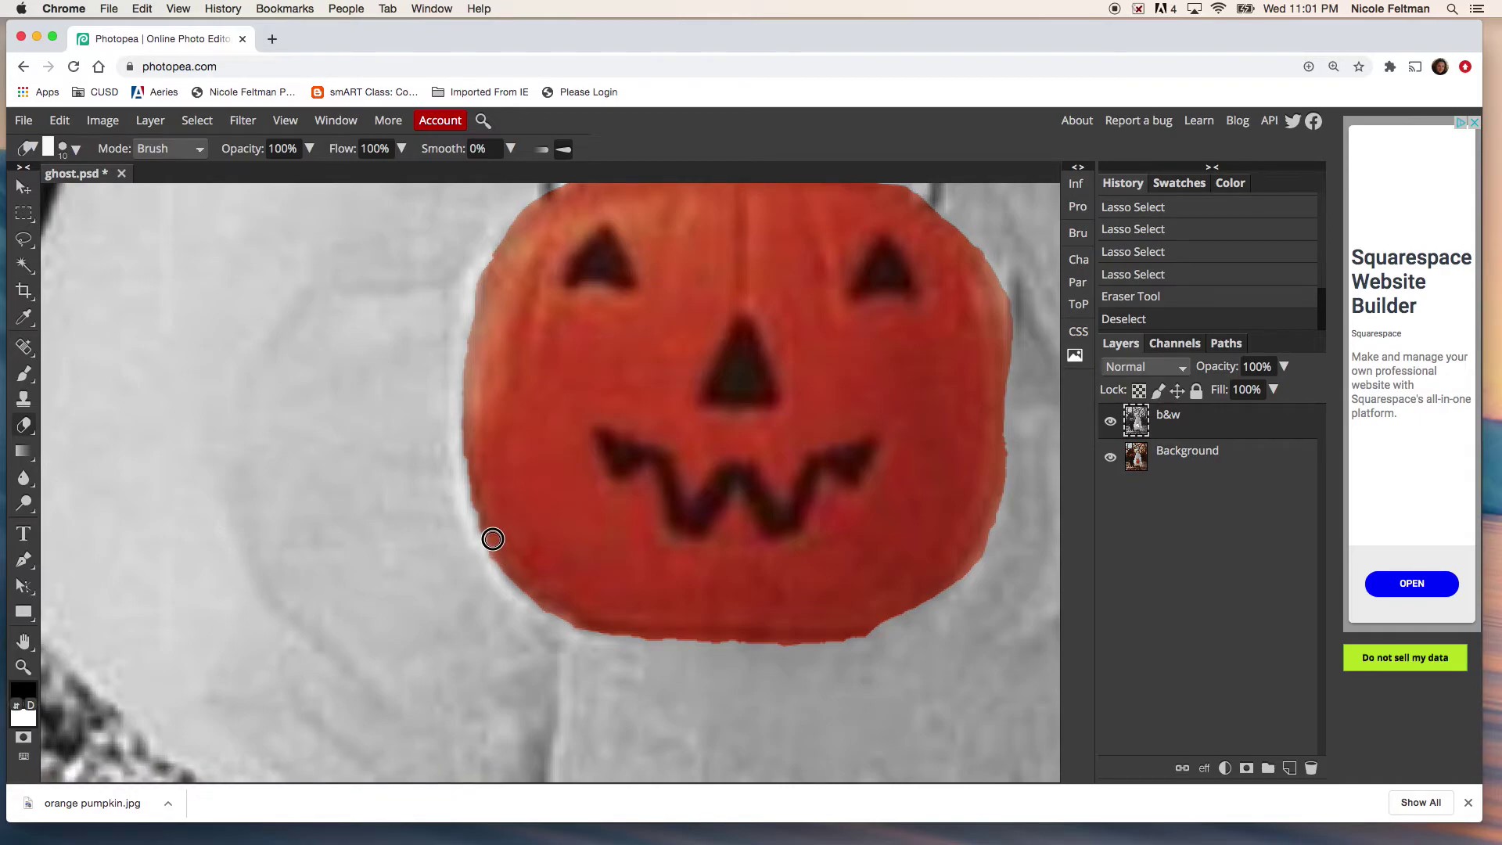
drag(485, 519, 472, 430)
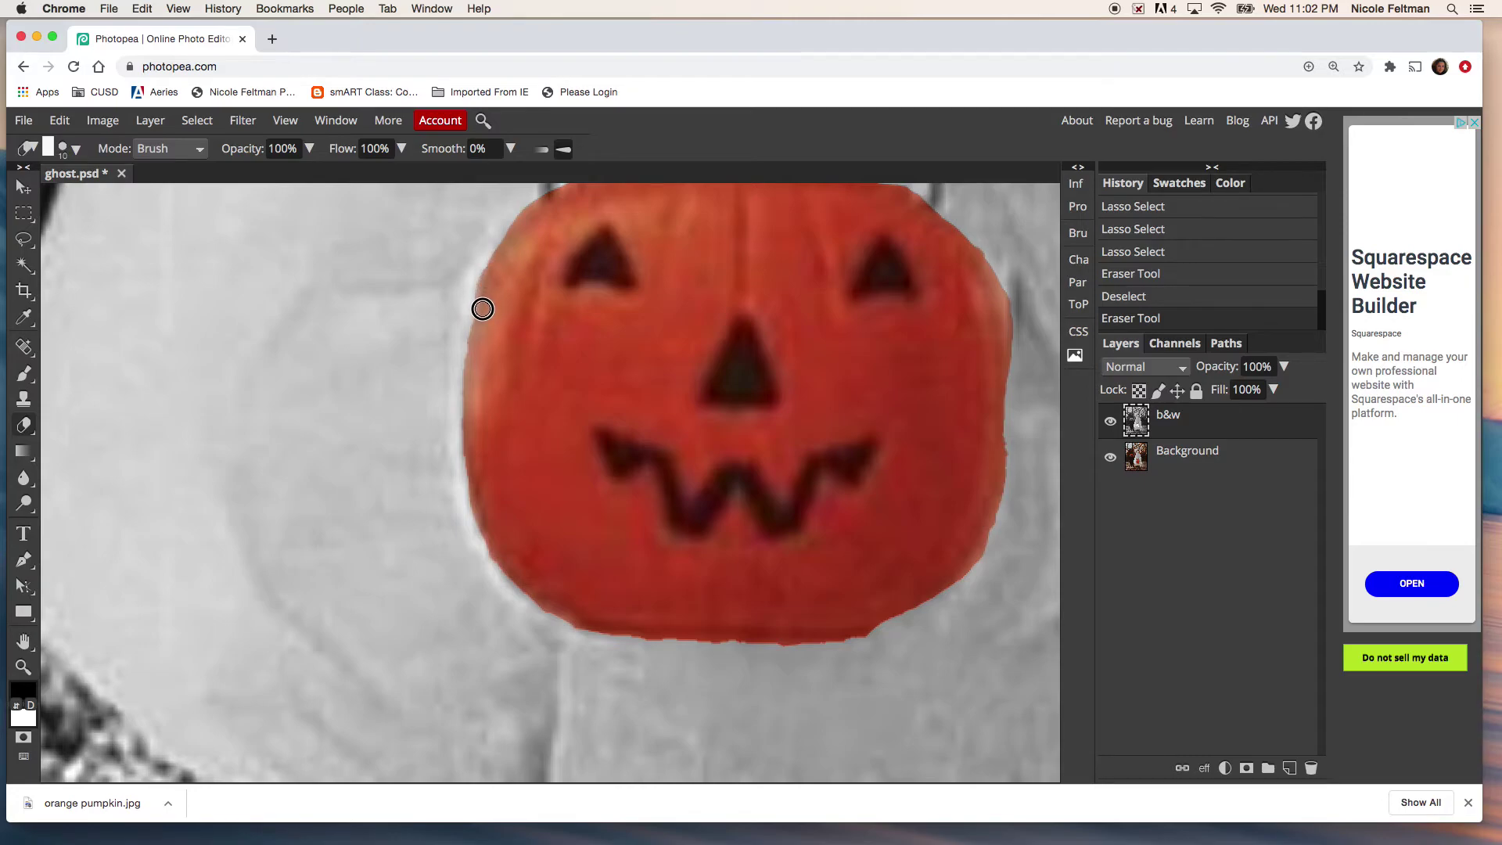
drag(472, 399, 487, 509)
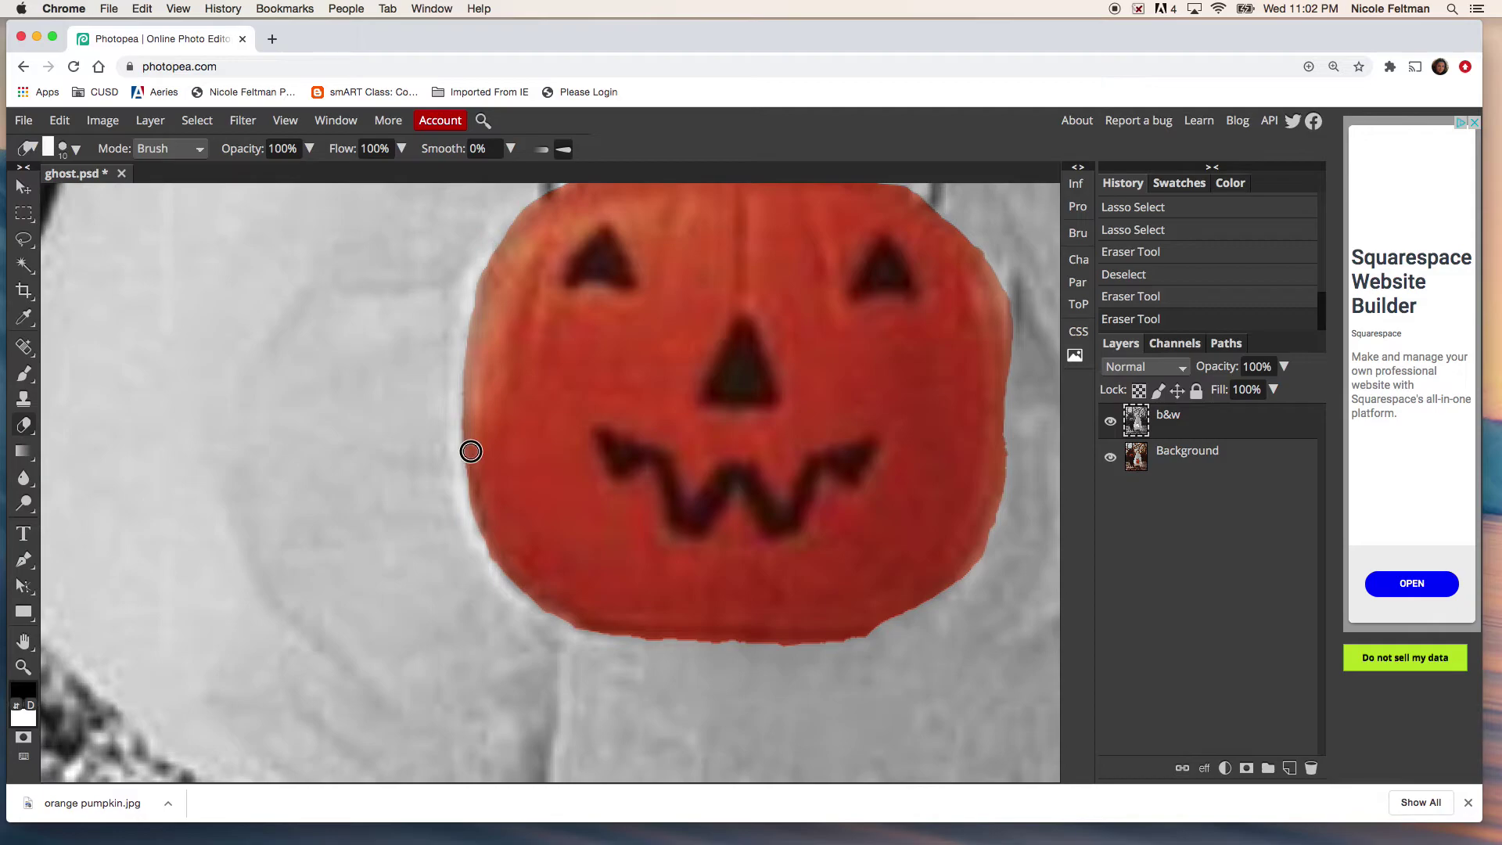
click(501, 557)
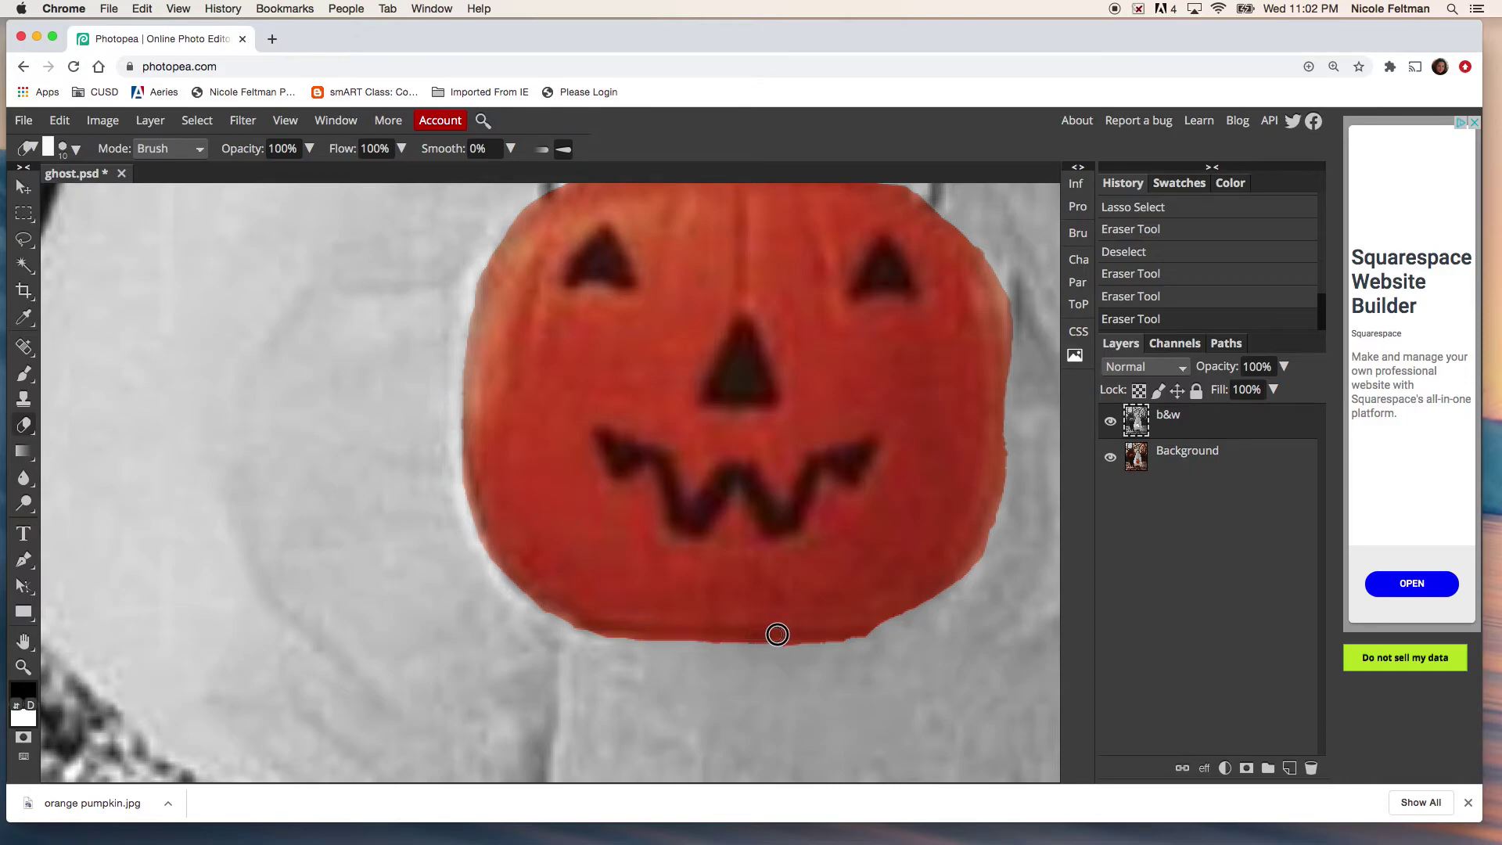
mouse_move(833, 632)
mouse_down()
mouse_move(901, 586)
mouse_move(884, 578)
mouse_move(890, 540)
mouse_move(868, 629)
mouse_move(979, 548)
mouse_move(1004, 450)
mouse_move(987, 321)
mouse_up()
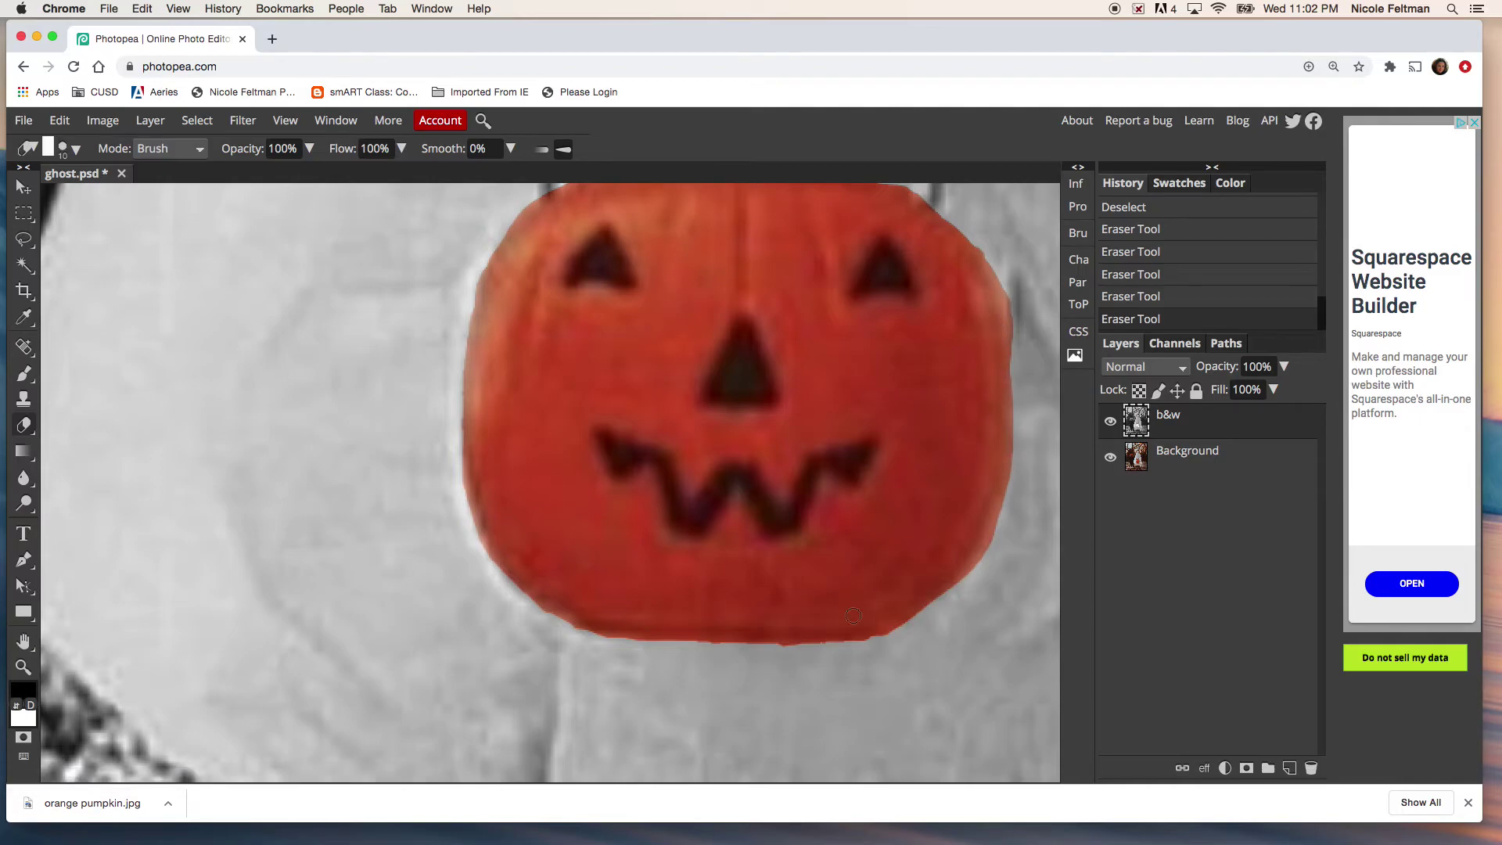
mouse_move(881, 632)
mouse_down()
mouse_move(831, 625)
mouse_move(745, 682)
mouse_move(587, 692)
mouse_move(474, 650)
mouse_move(615, 621)
mouse_move(765, 721)
mouse_up()
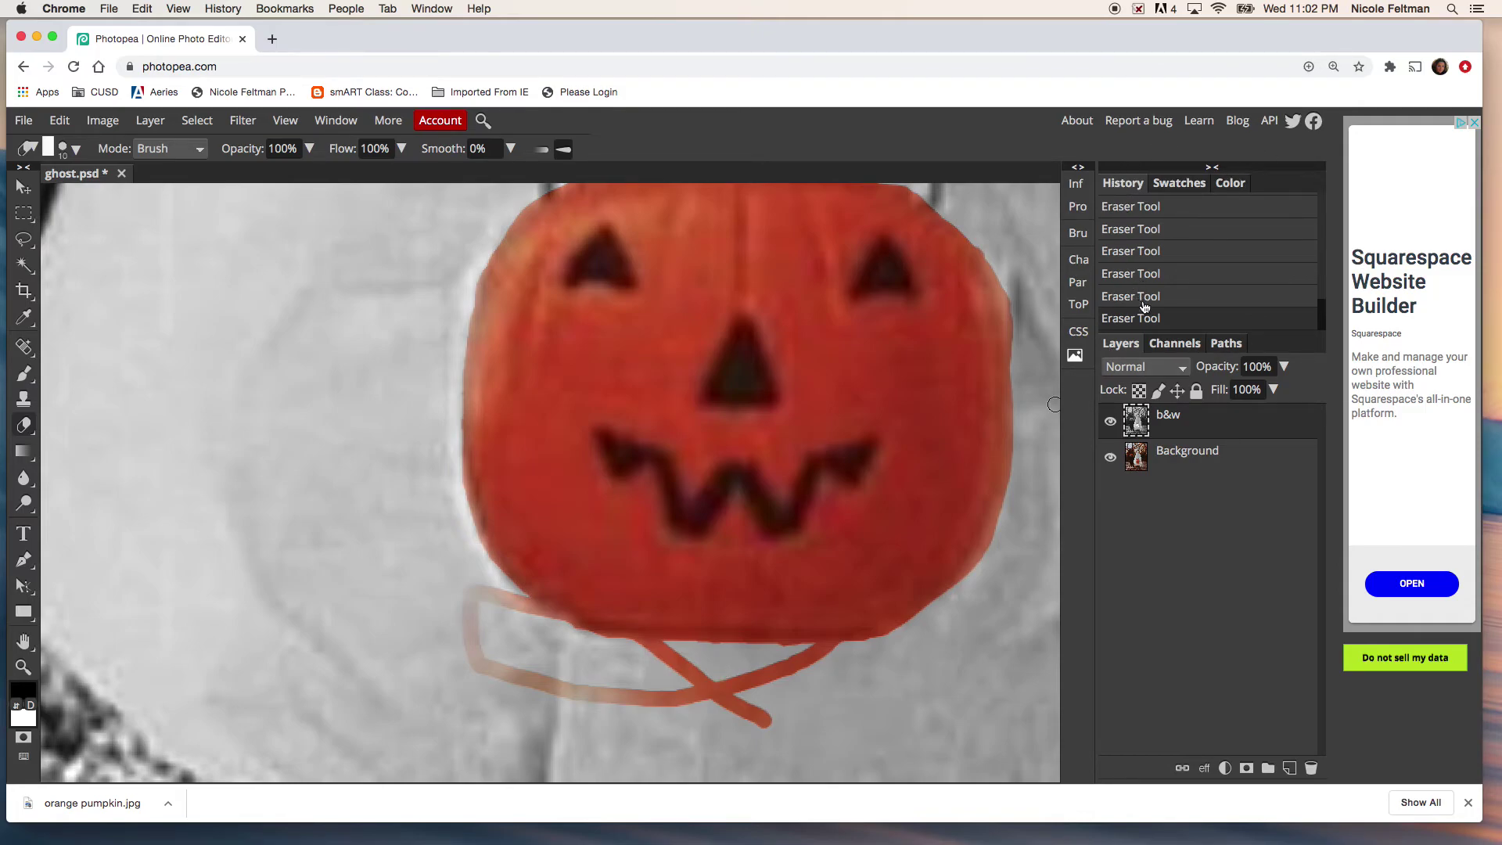
click(1221, 298)
click(1221, 320)
click(1220, 301)
Erase the uneven gray edge along the bucket's upper-right curve near the handle on the b&w layer.
scroll(976, 404, up, 4)
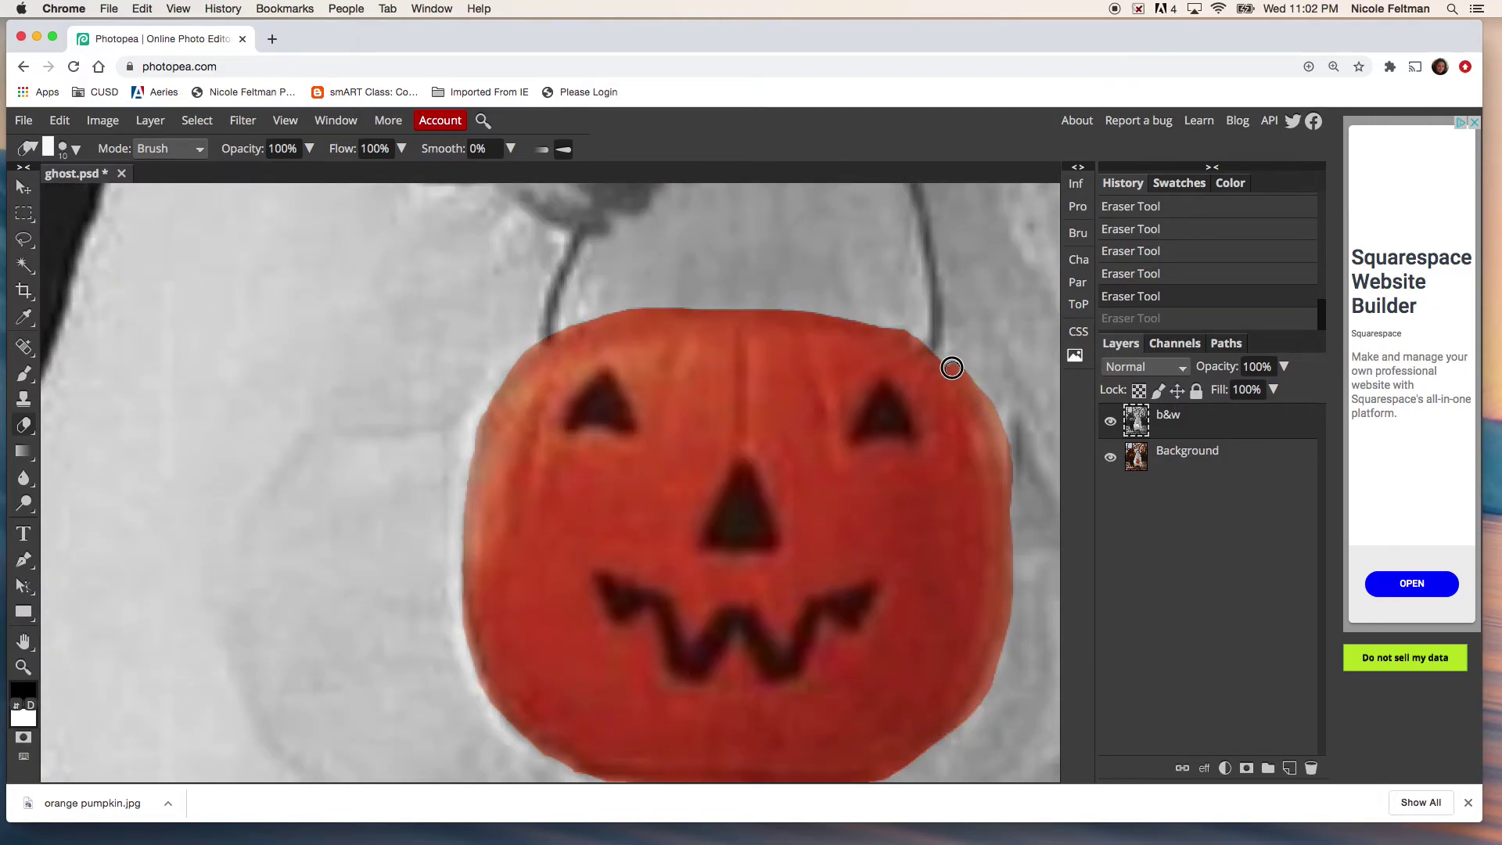
mouse_move(941, 359)
mouse_down()
mouse_move(853, 337)
mouse_move(920, 340)
mouse_move(871, 335)
mouse_up()
scroll(851, 514, down, 2)
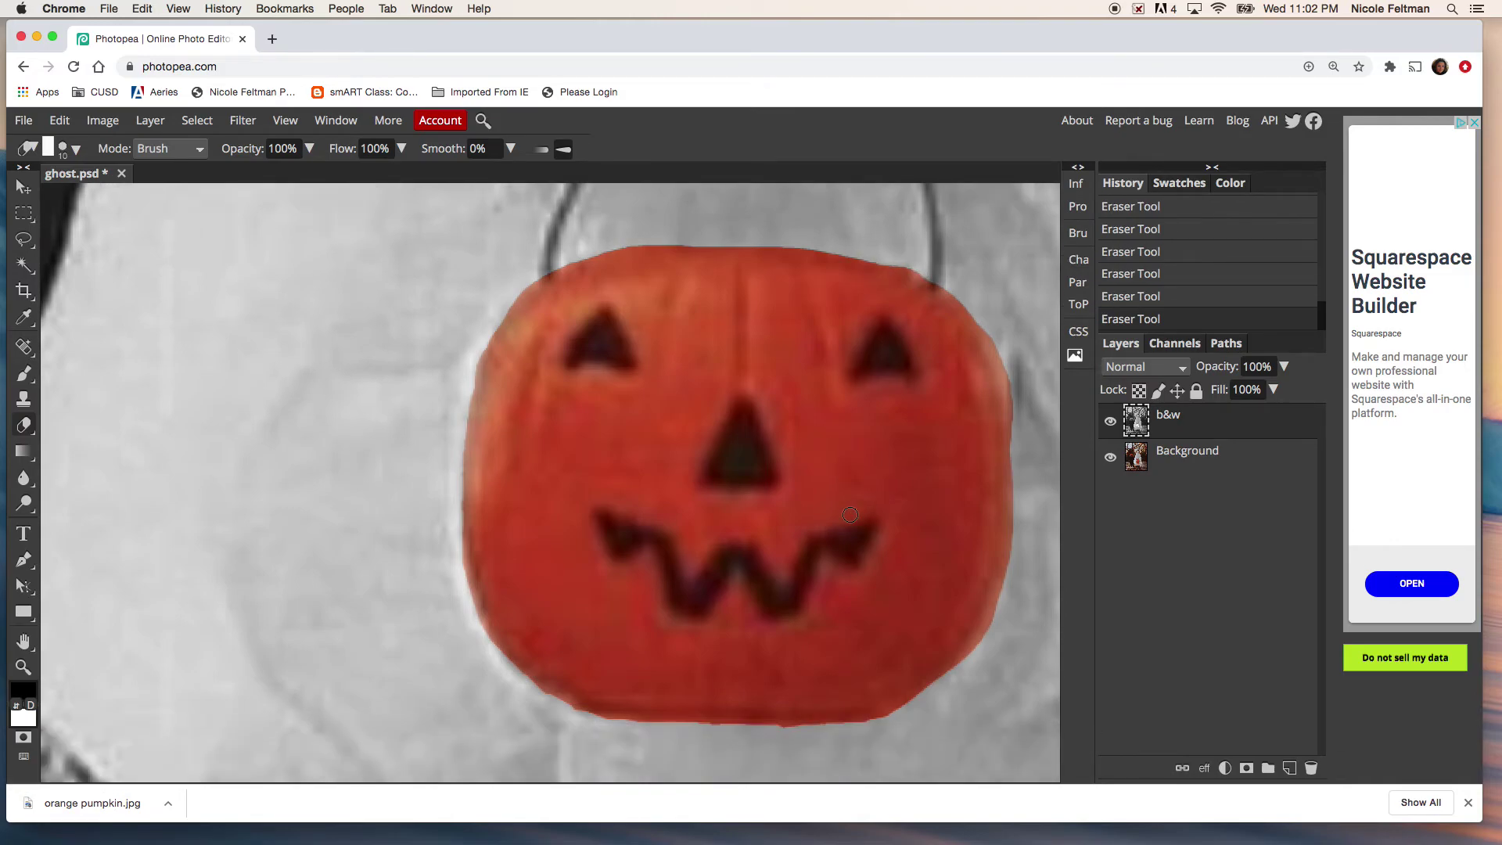
key(super+0)
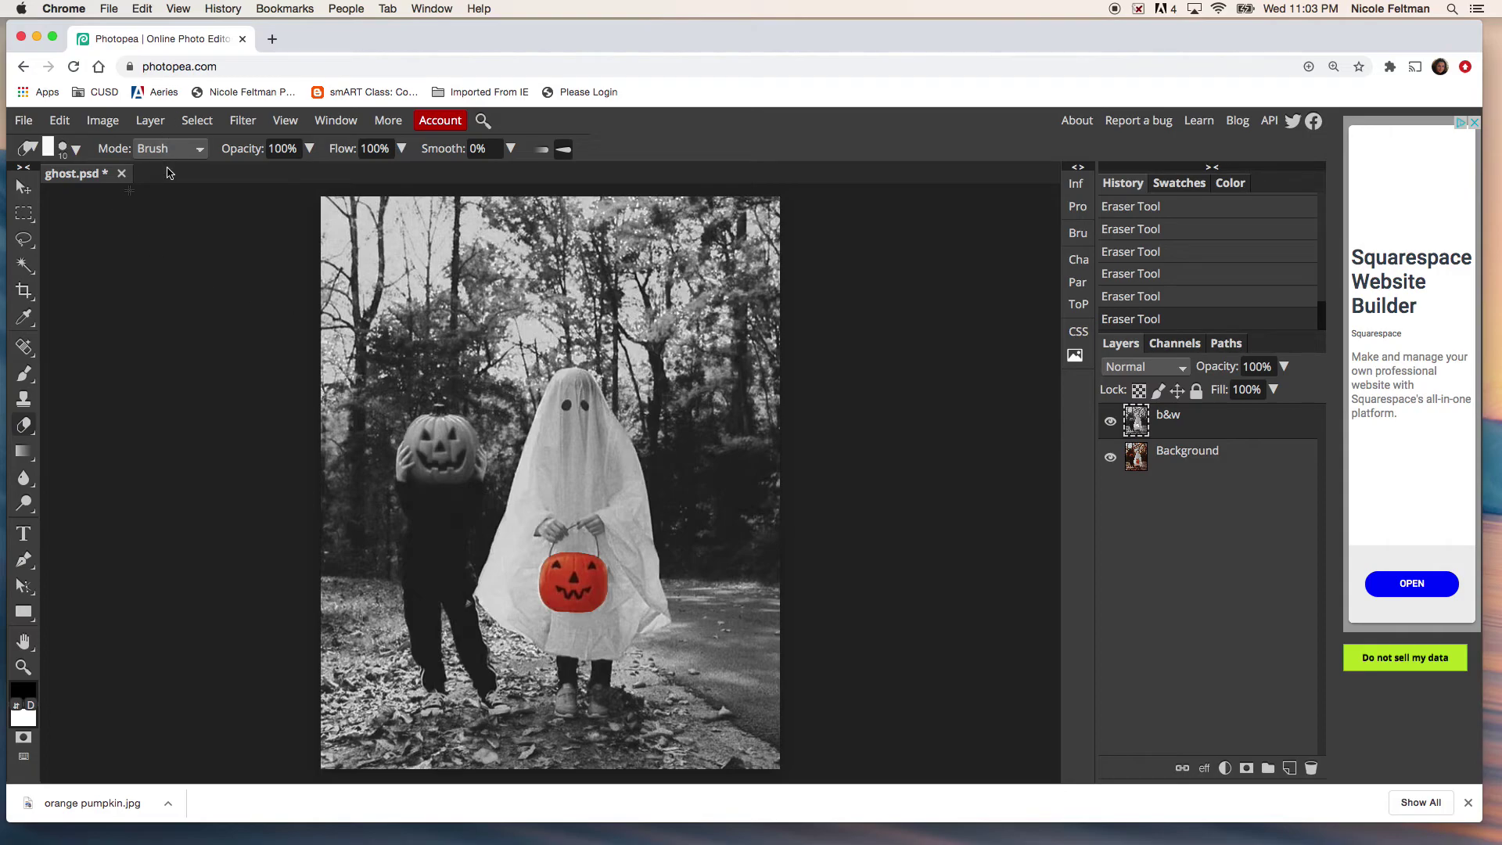
Flatten the image and export it as a JPG named "ghost- color" to the Desktop.
click(150, 121)
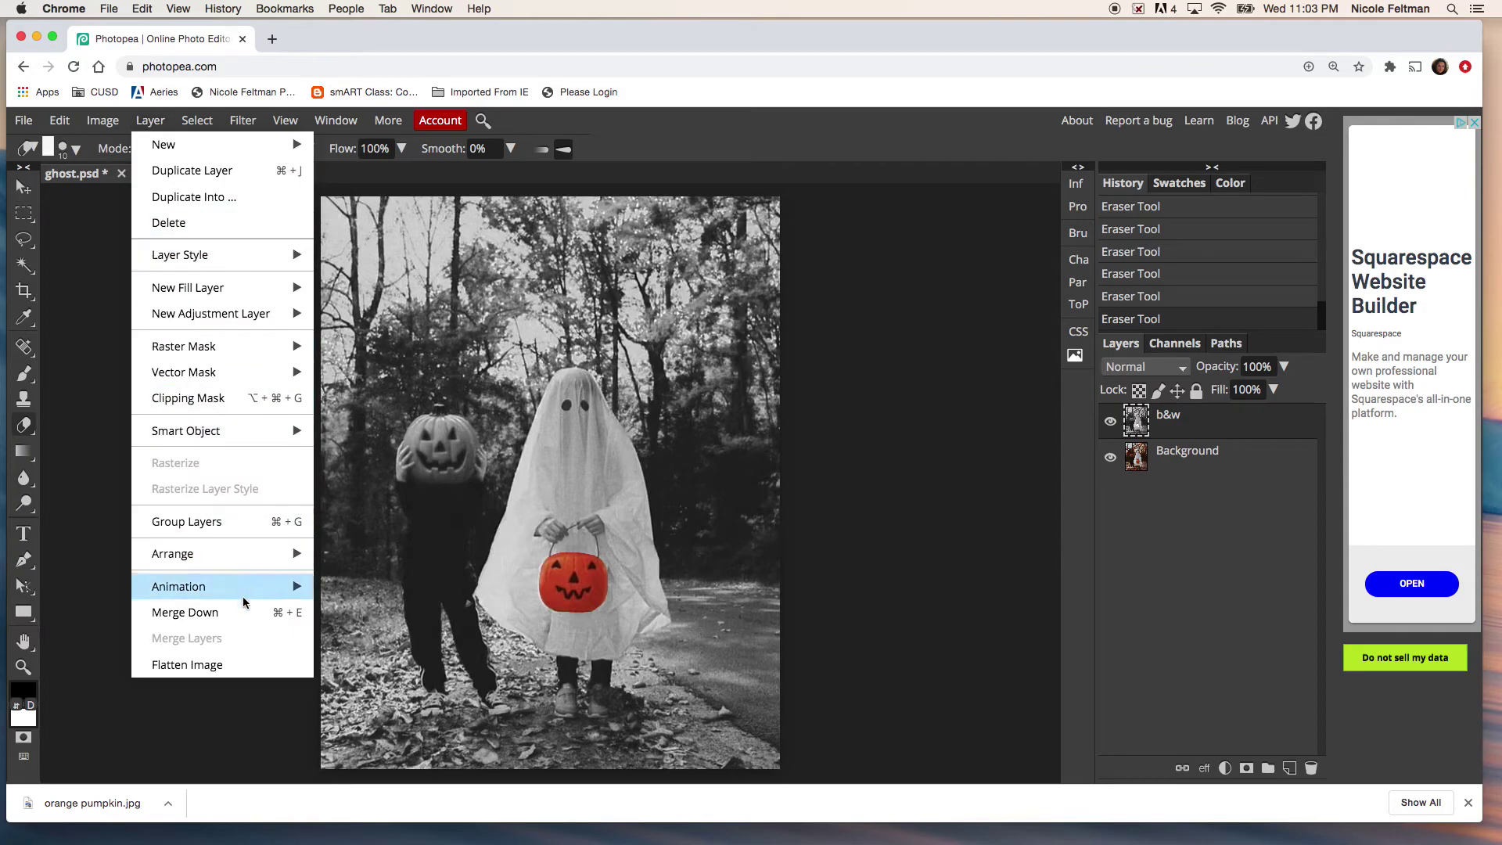
click(247, 669)
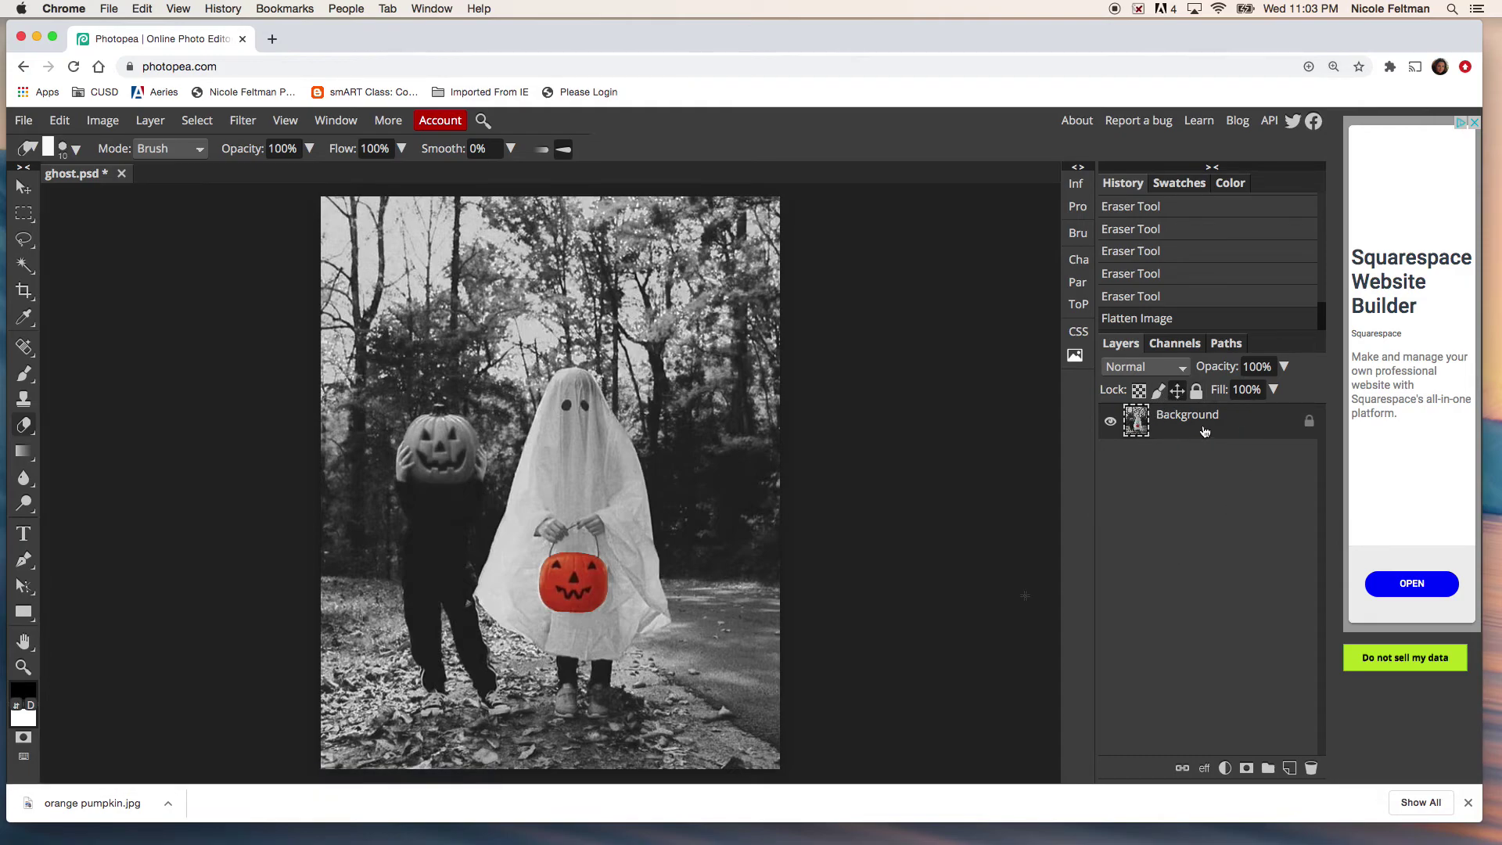
click(24, 123)
mouse_move(126, 365)
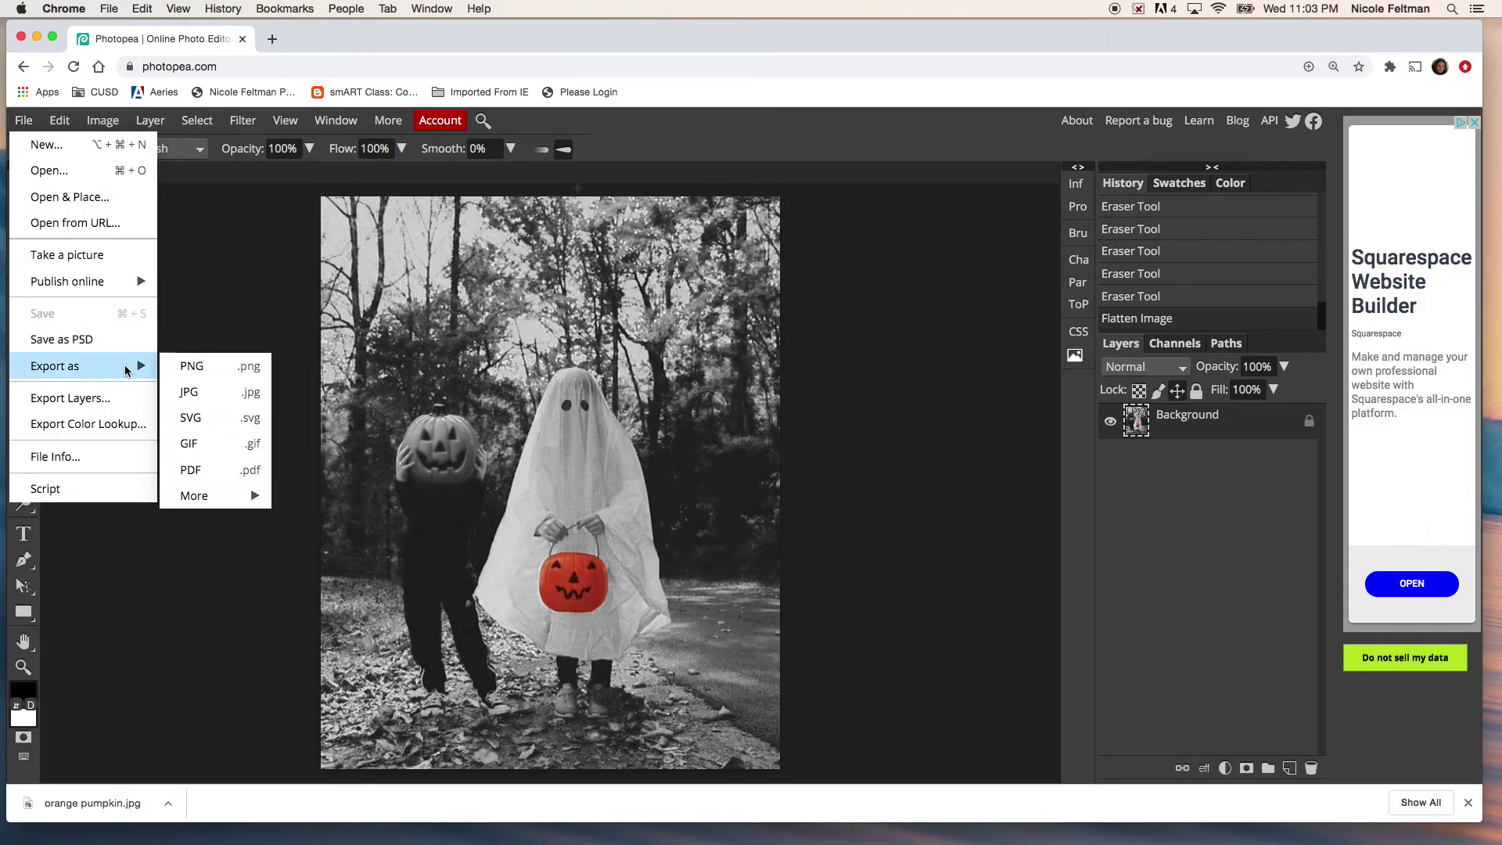
click(238, 392)
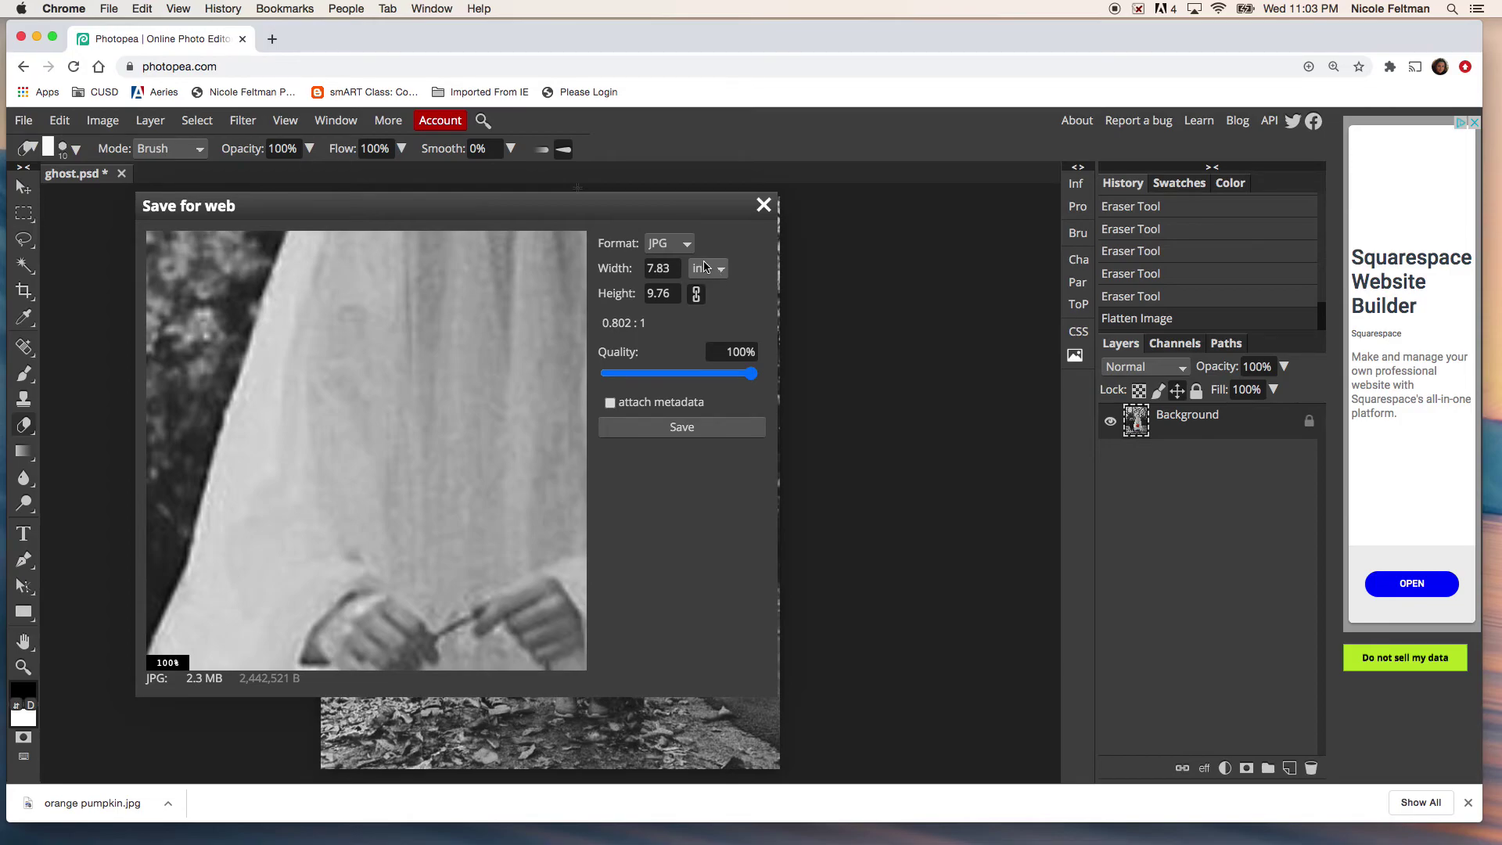
click(682, 427)
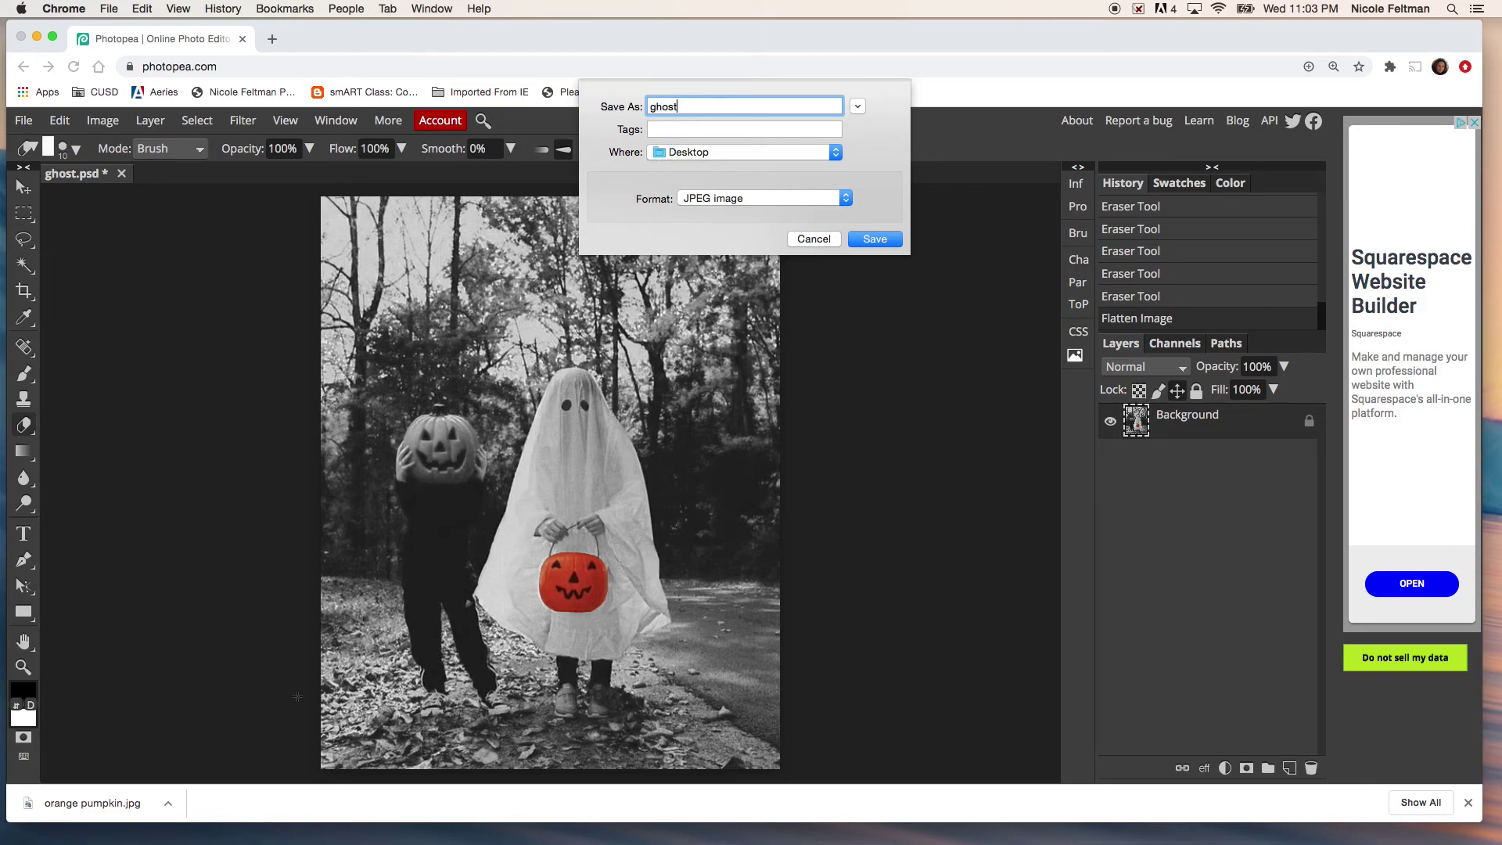
text(color)
click(885, 238)
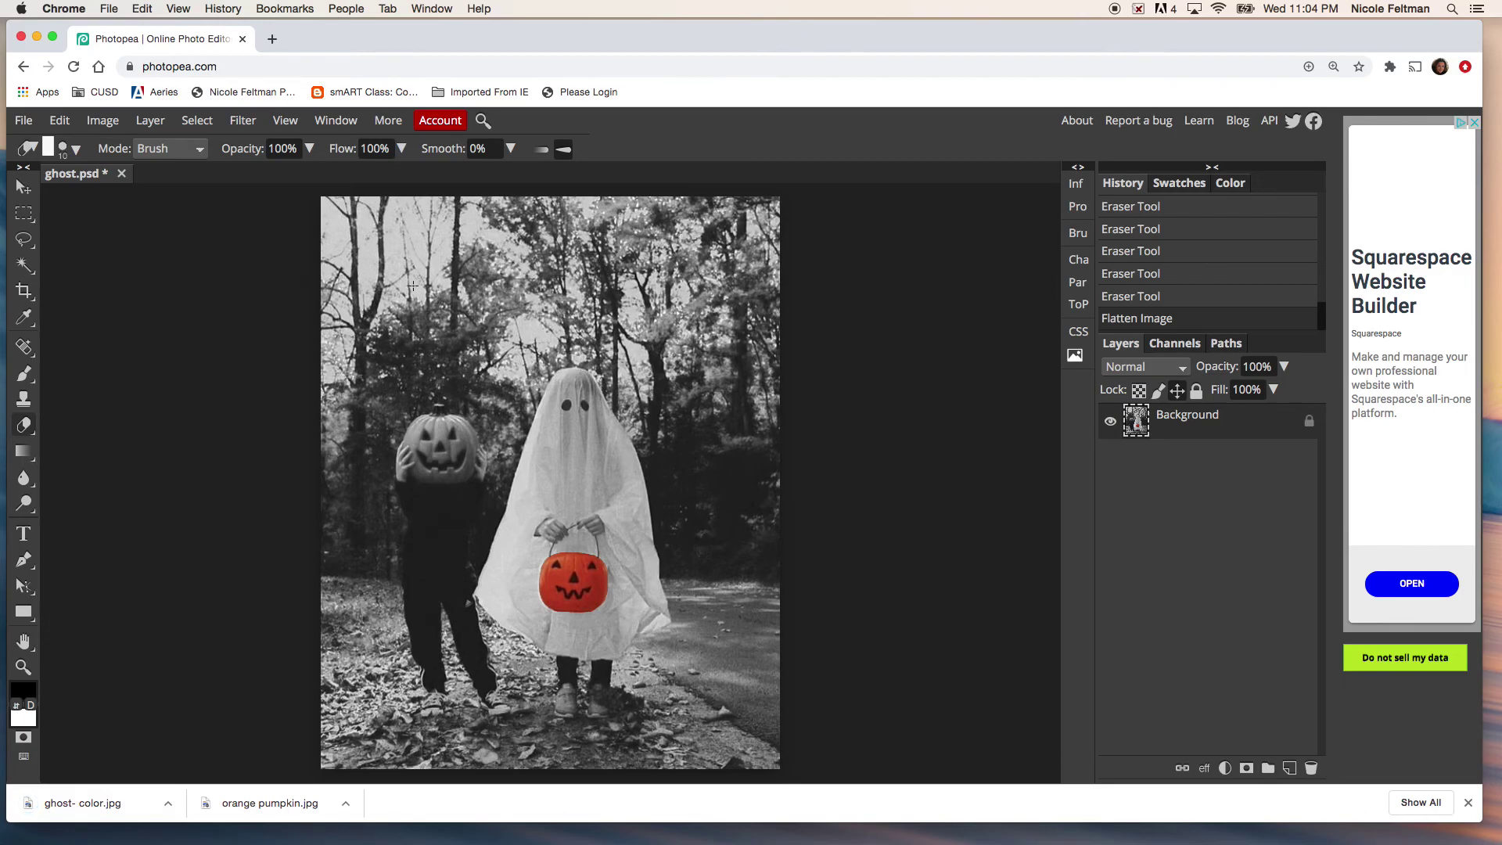
Close the ghost.psd document without saving its changes.
click(121, 174)
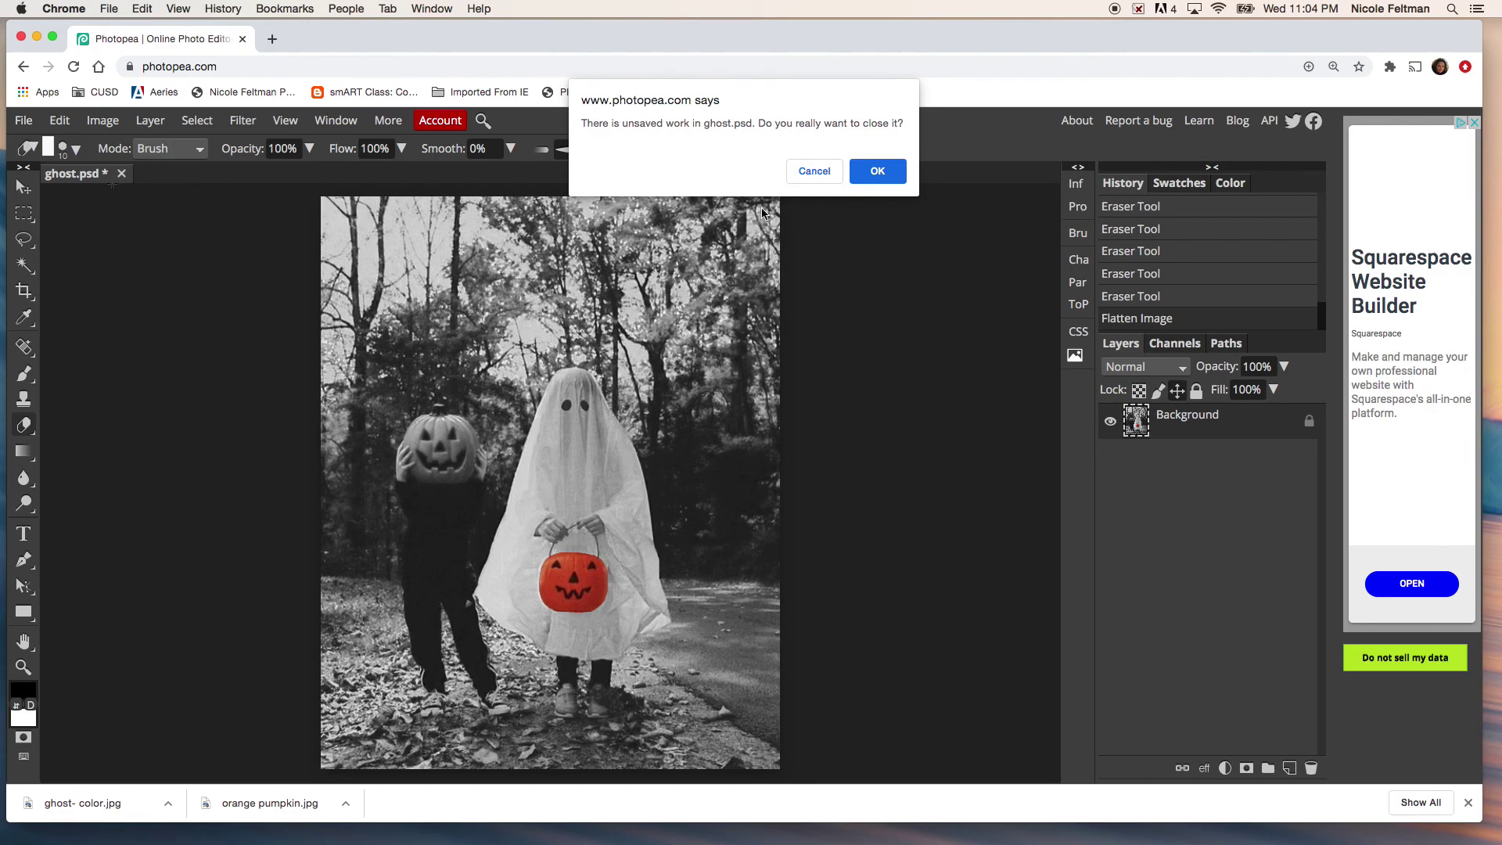
click(877, 171)
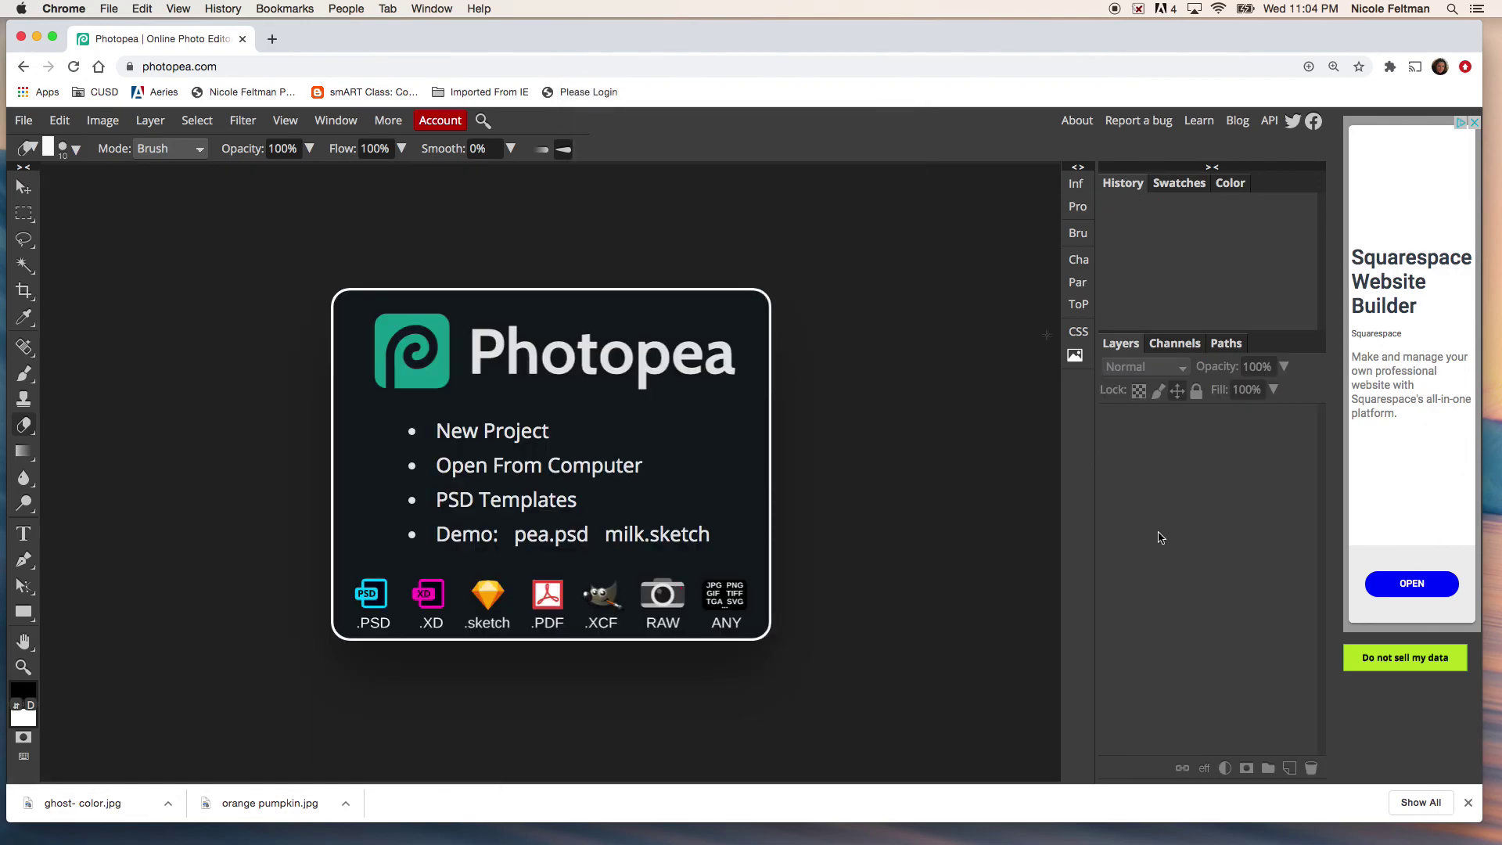